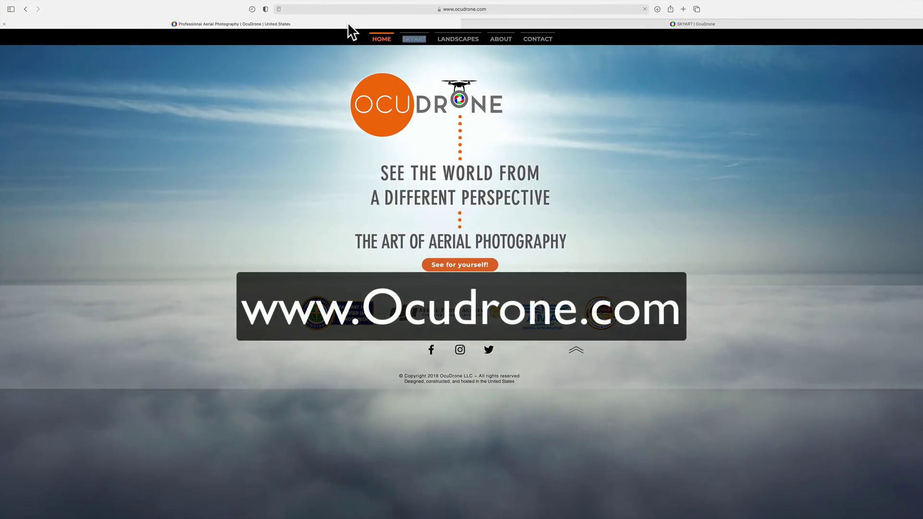
Look through the SkyArt page on the OcuDrone website, from the sky replacement example to the downloadable image collections
left_click(570, 22)
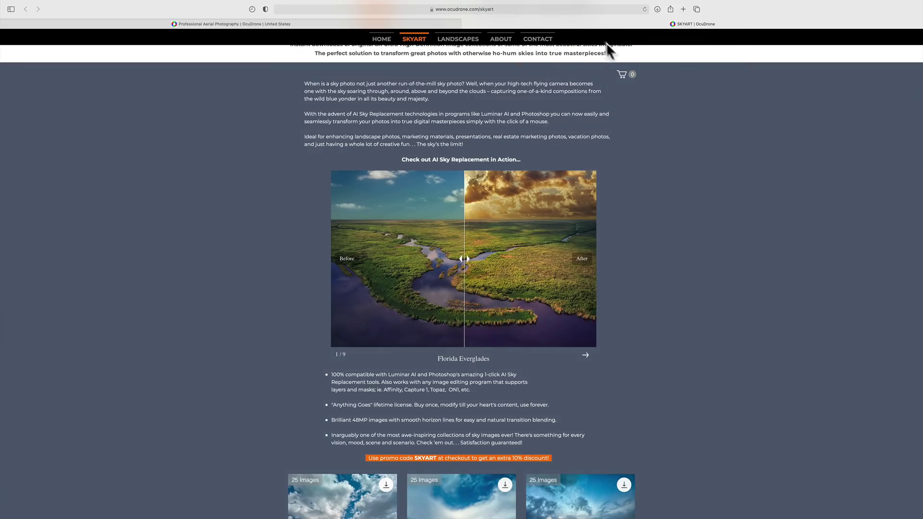
scroll(697, 219, "down", 1)
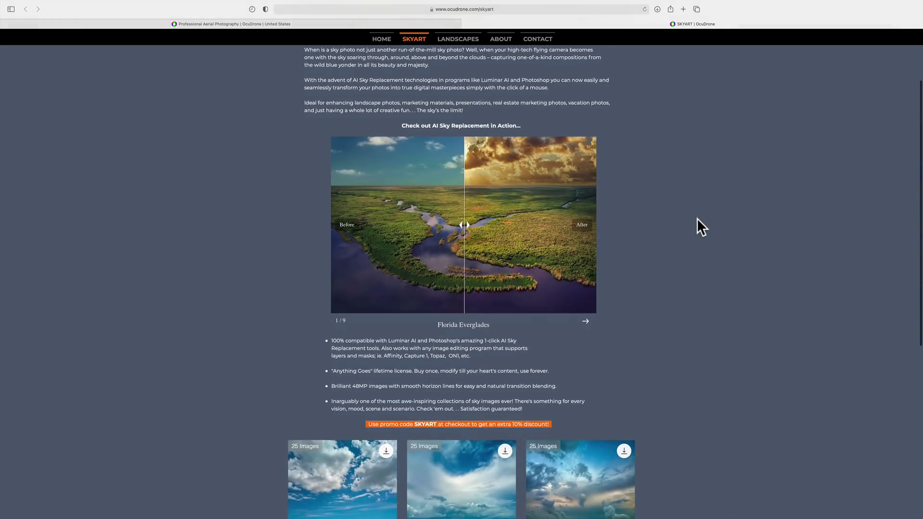
scroll(697, 218, "down", 5)
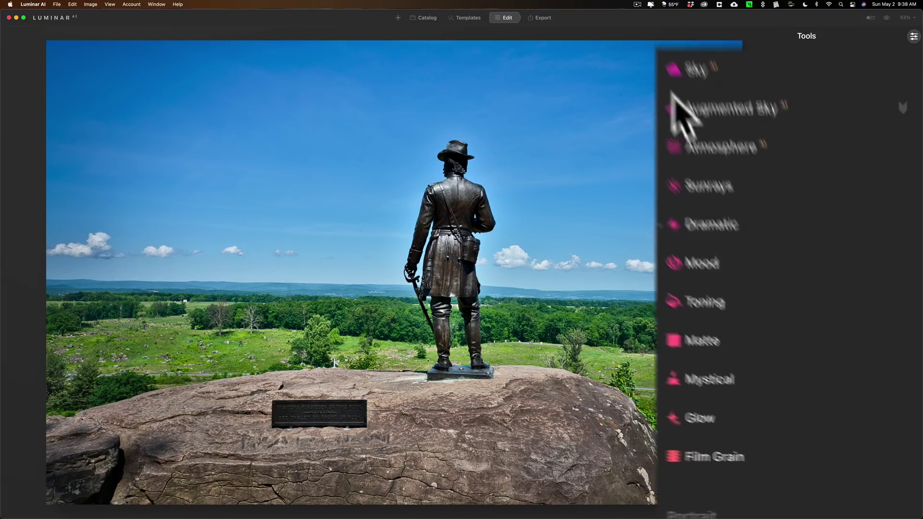
Open the custom skies folder in Finder from the sky selection of the Sky AI tool
left_click(798, 47)
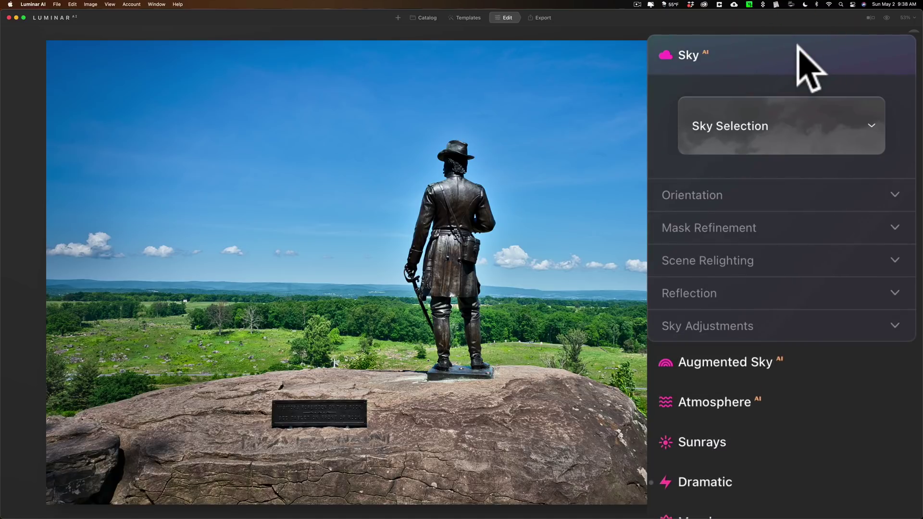
left_click(871, 124)
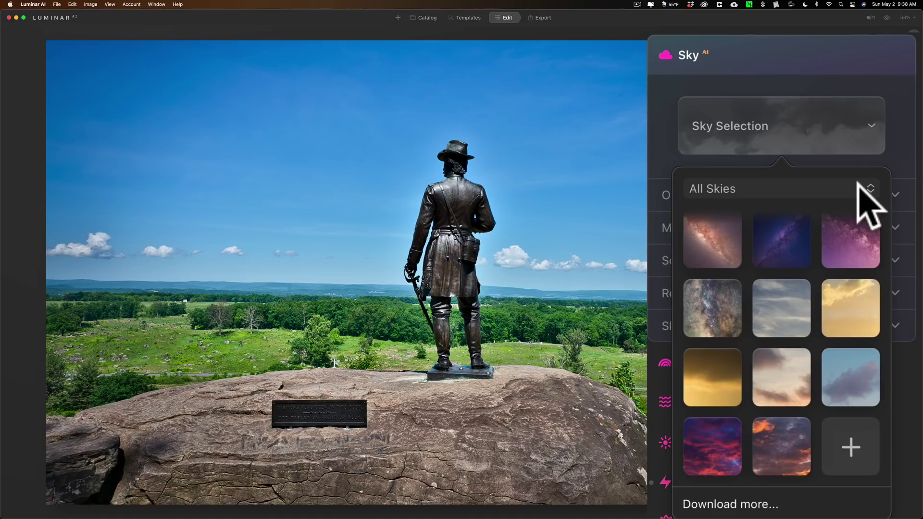
left_click(859, 187)
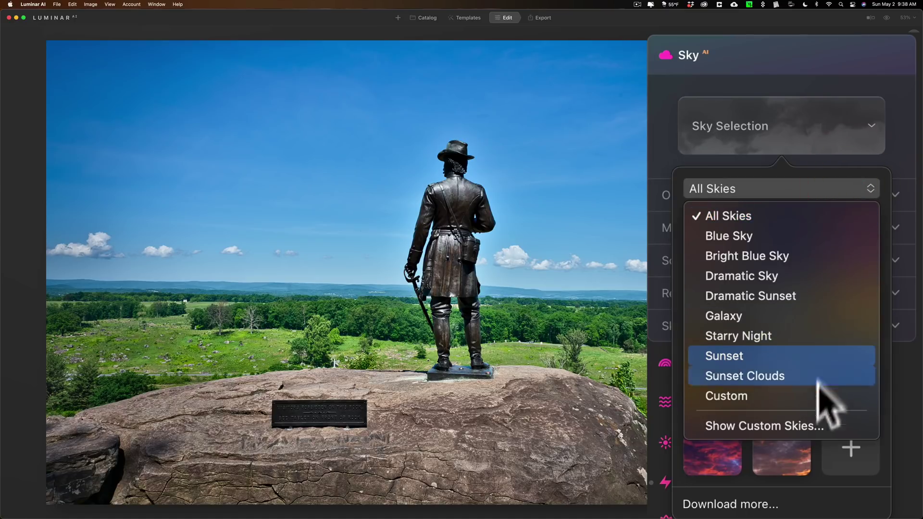
left_click(781, 426)
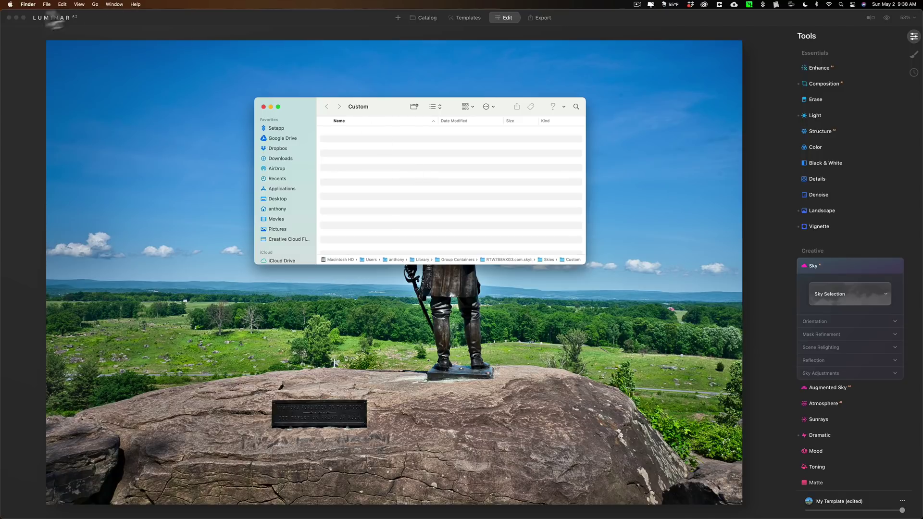
Uncover the desktop and check the contents of the OcuDrone Skies folder, closing its window again
left_click(16, 17)
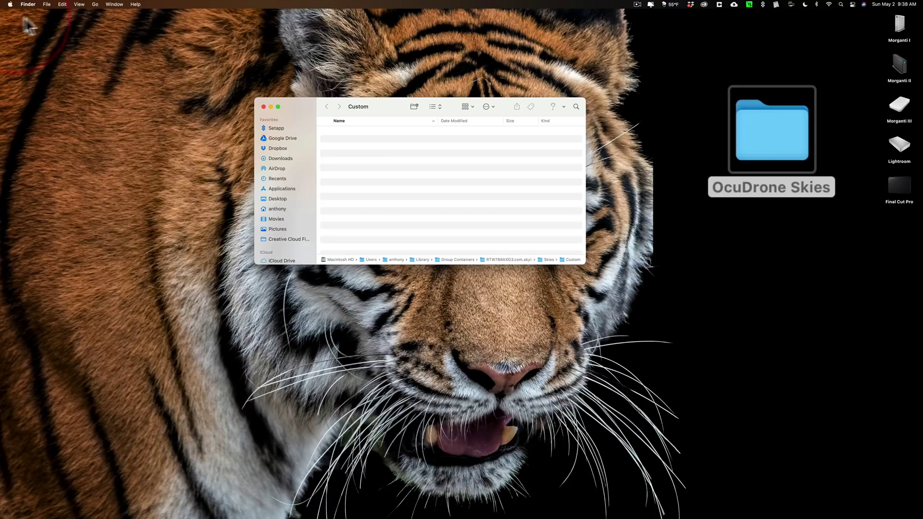
double_click(766, 145)
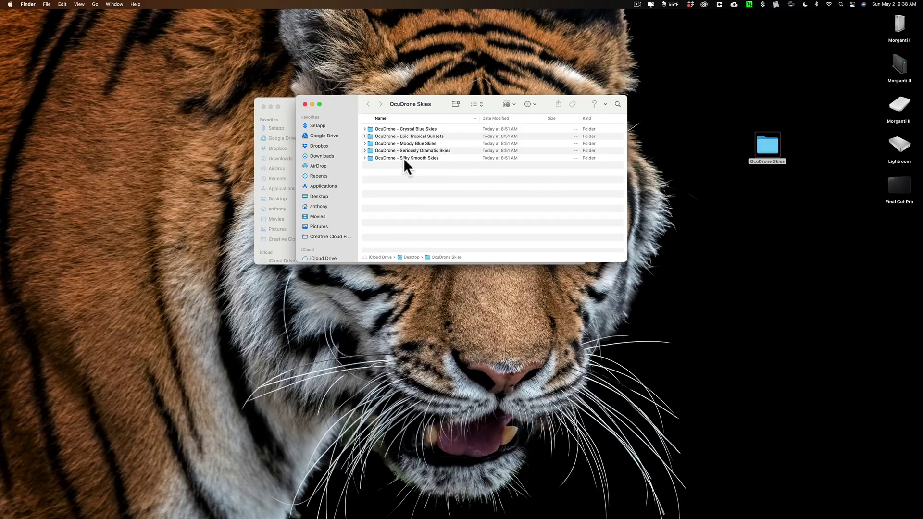
left_click(305, 103)
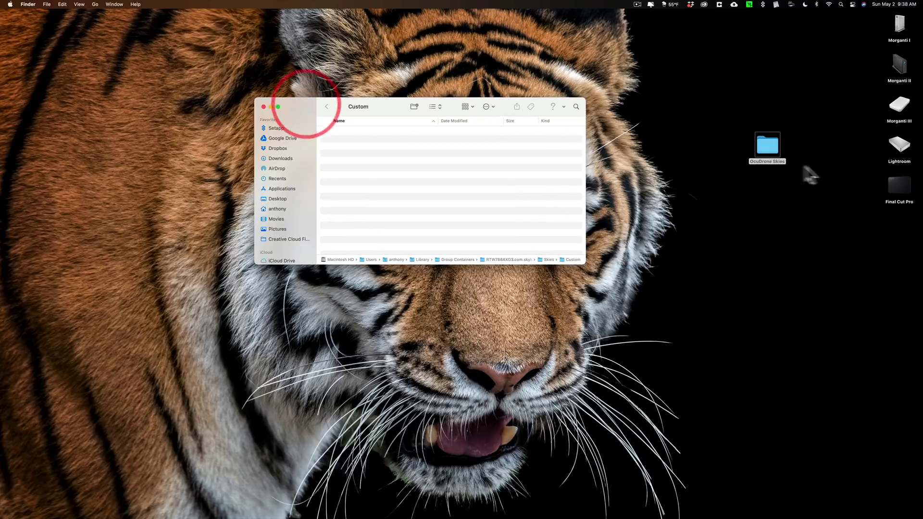
Move the OcuDrone Skies folder from the desktop into the Custom folder, allow its removal from iCloud Drive, and close the window
left_click_drag(773, 144, 359, 148)
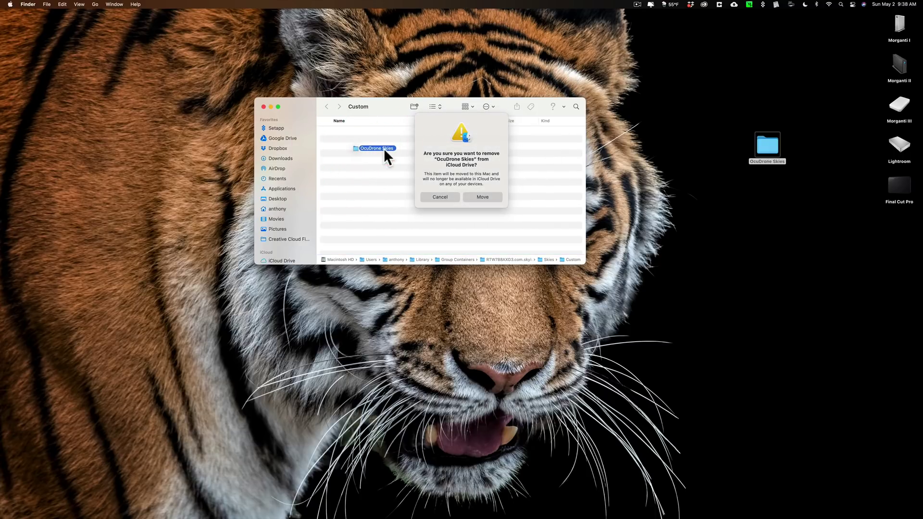
left_click(483, 197)
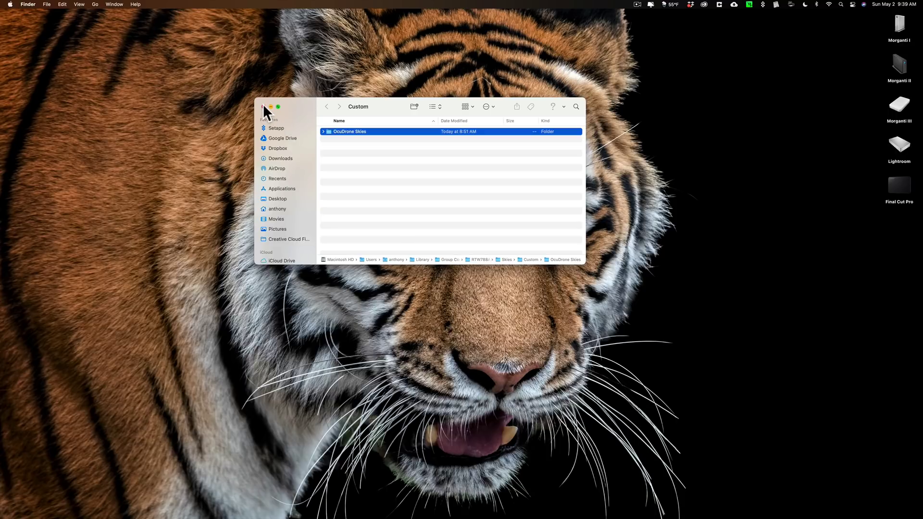
left_click(262, 104)
Switch back to Luminar AI and filter the Sky AI sky selection to the Custom category
mouse_move(660, 500)
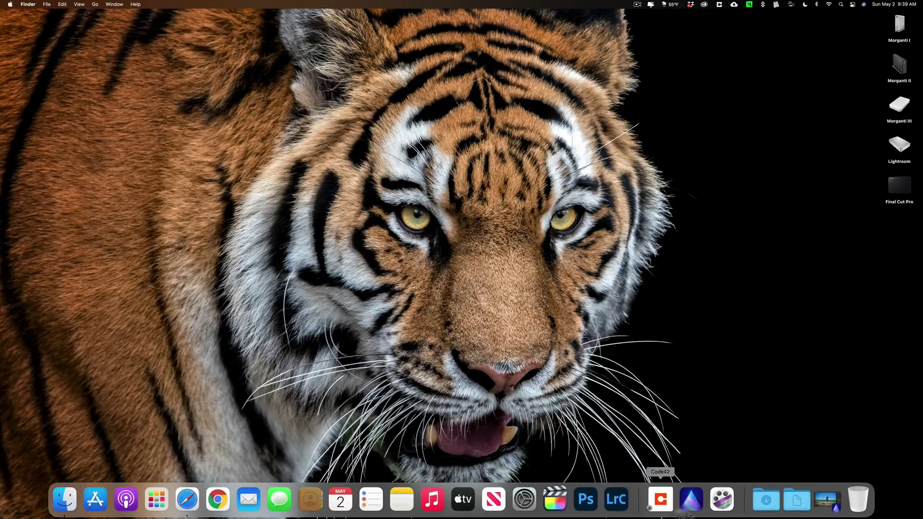
left_click(825, 500)
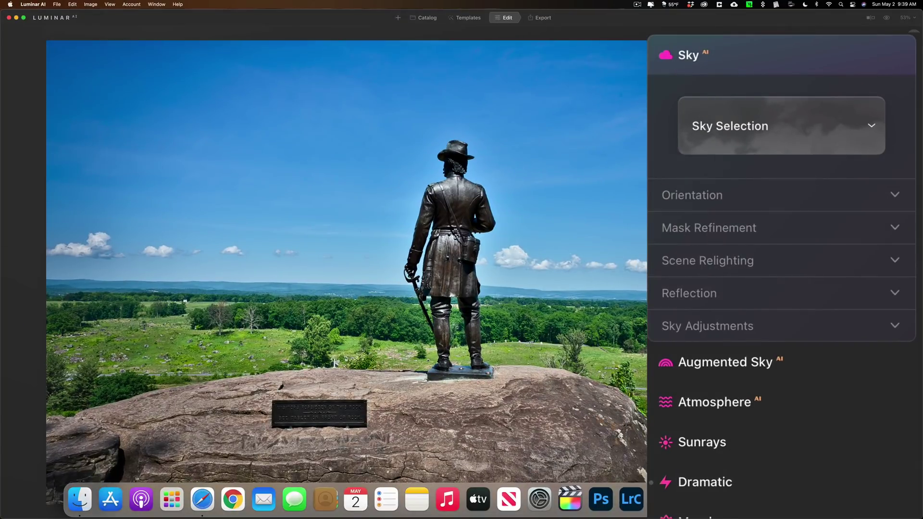
left_click(811, 129)
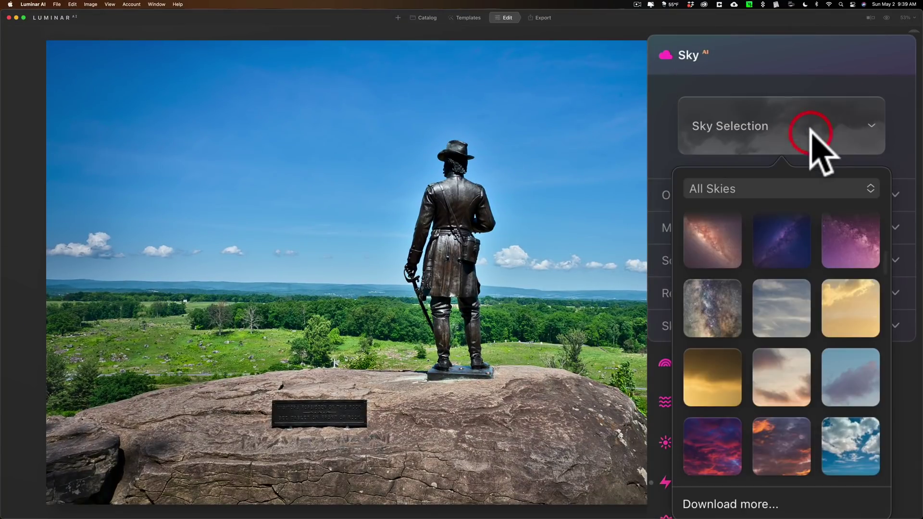
left_click(771, 188)
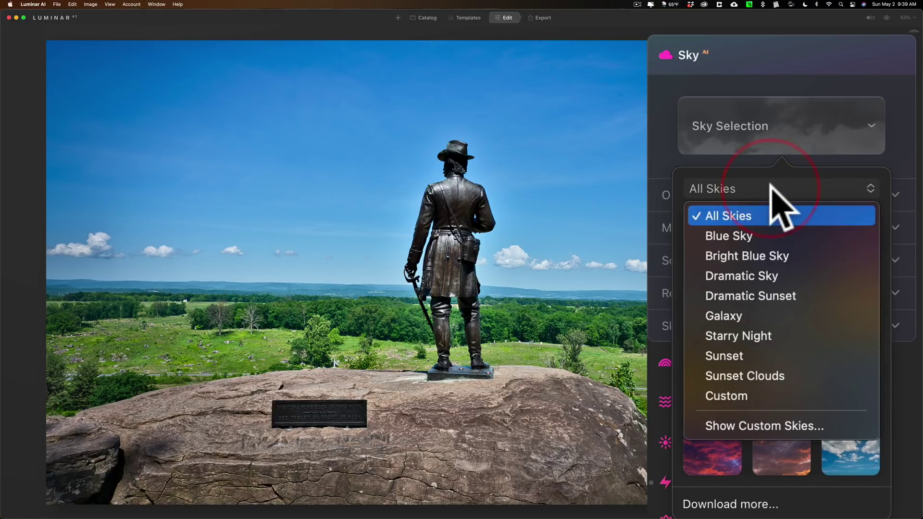
left_click(746, 390)
Browse the custom sky thumbnails and apply Moody Blue Sky 08 to the statue photo
scroll(762, 311, "down", 10)
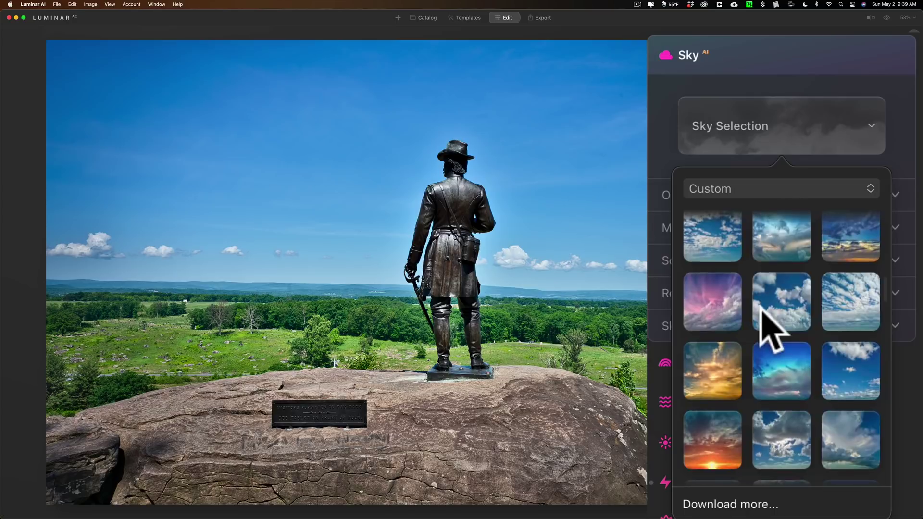
scroll(762, 308, "down", 10)
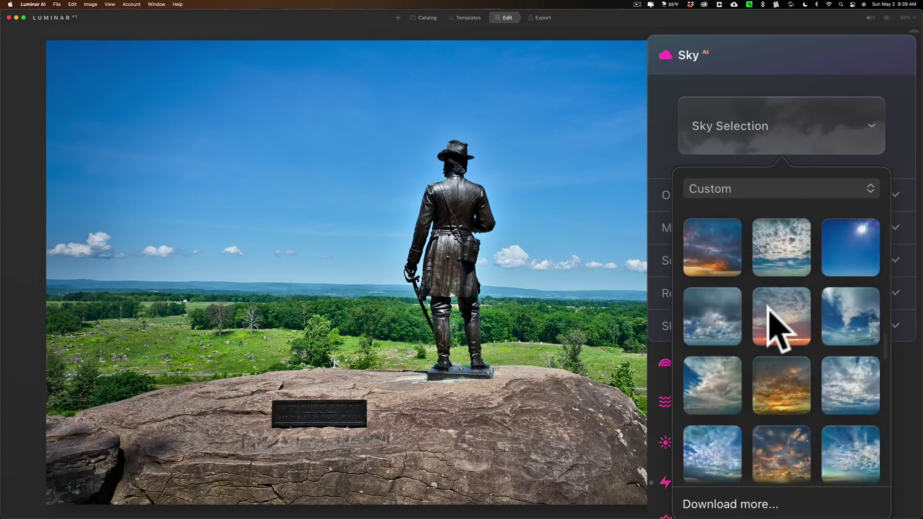
scroll(775, 329, "up", 5)
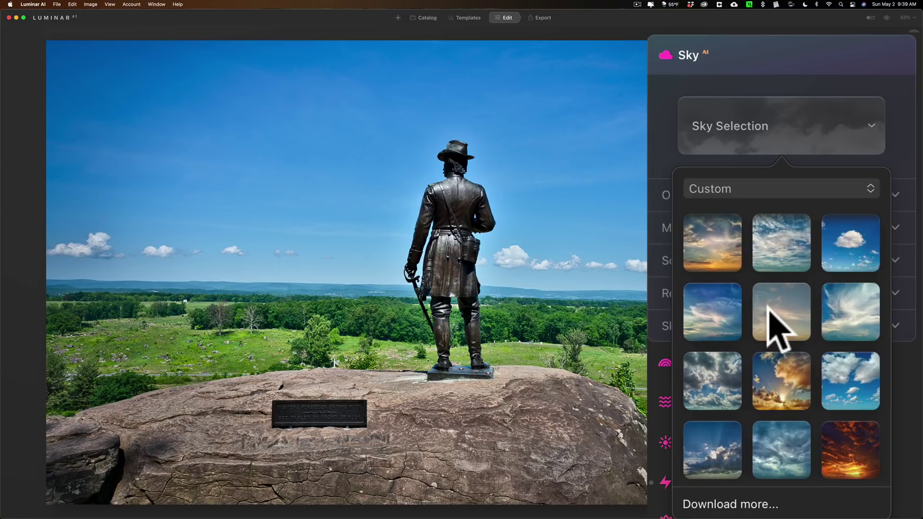
scroll(768, 308, "up", 2)
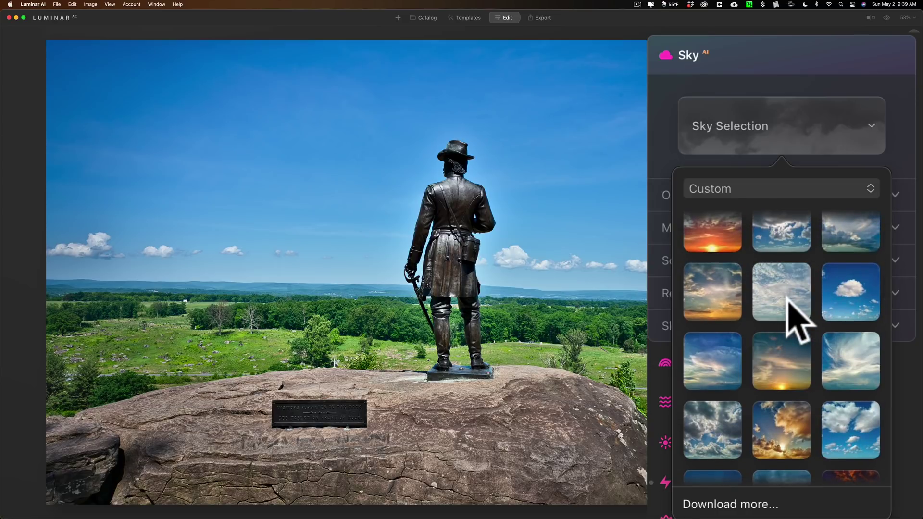
left_click(789, 303)
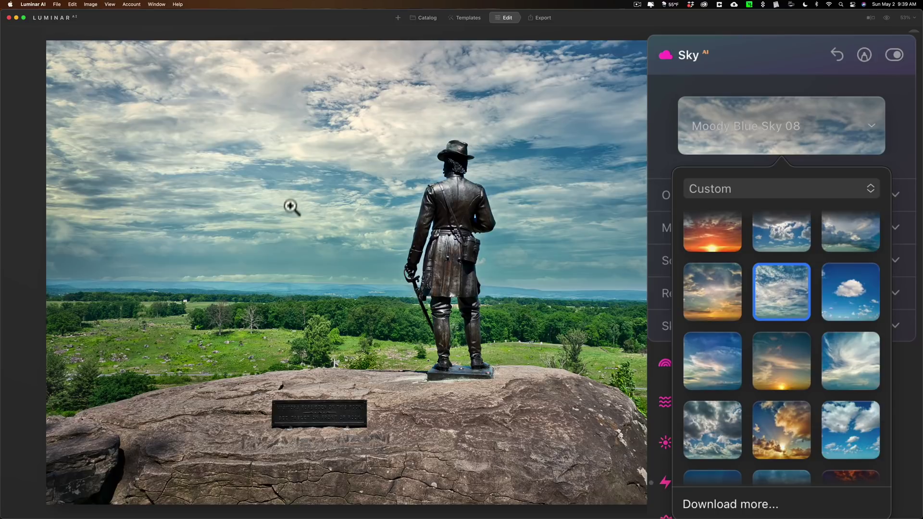
Replace the sky with the custom sky Crystal Blue Sky 20 and close the sky selection
scroll(781, 293, "up", 3)
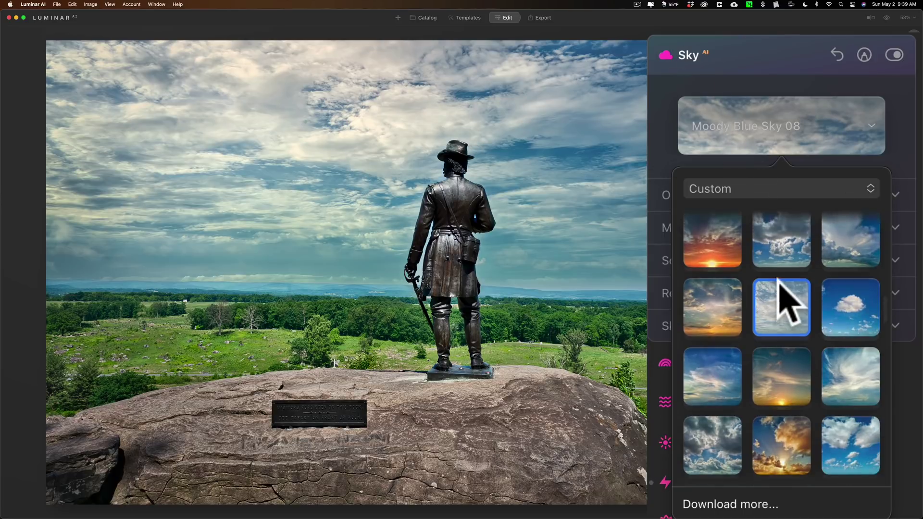
scroll(789, 268, "up", 4)
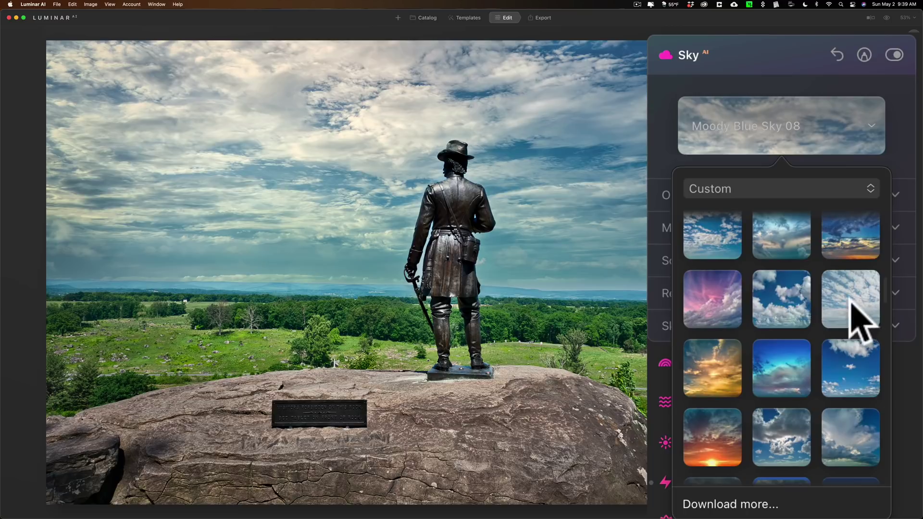
left_click(776, 290)
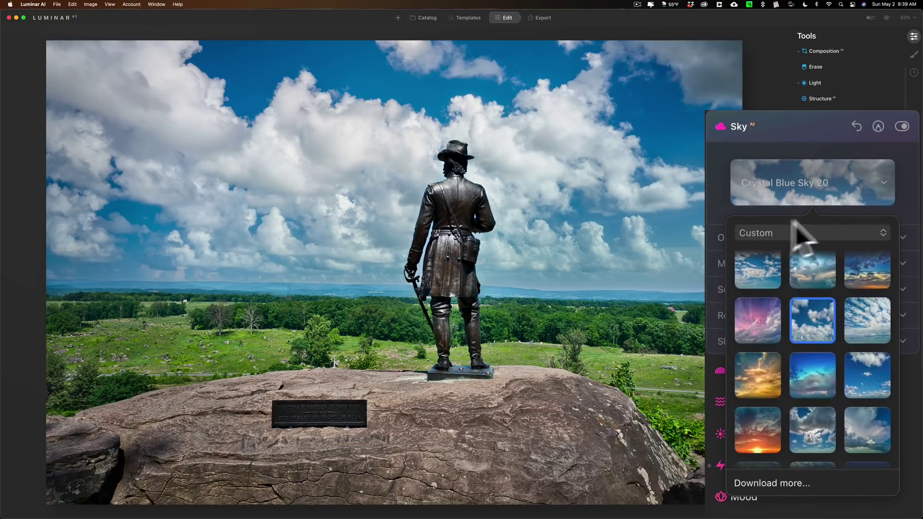
left_click(725, 197)
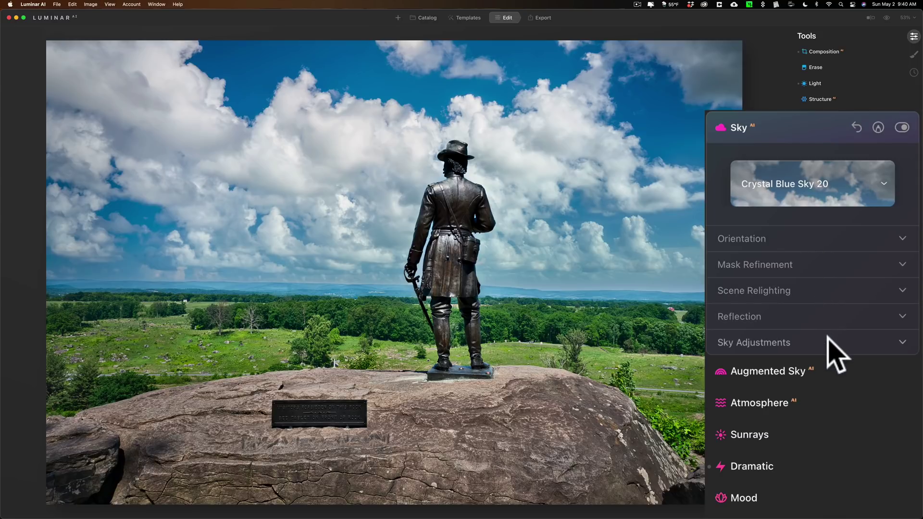
Expand the Orientation settings and compare the horizon at 200% zoom with the sky replacement switched off and on
left_click(813, 255)
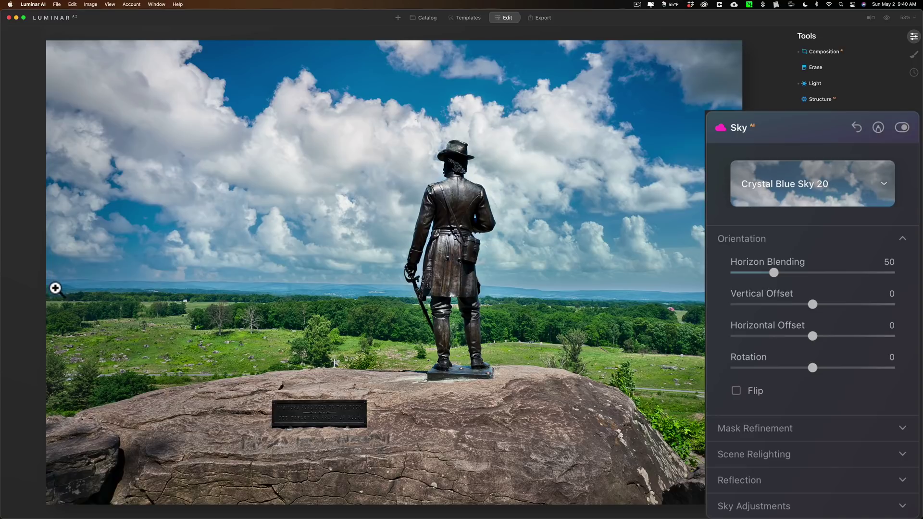
left_click(70, 288)
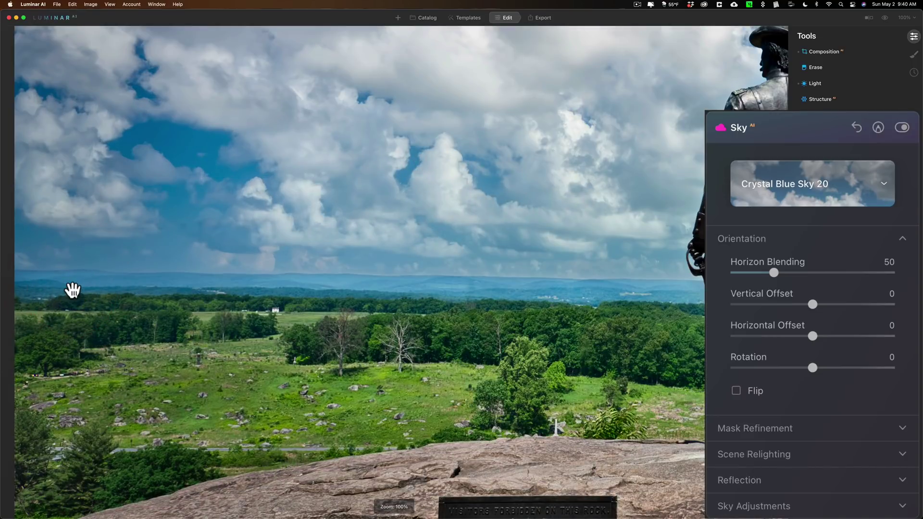
key("super")
key("super+equal")
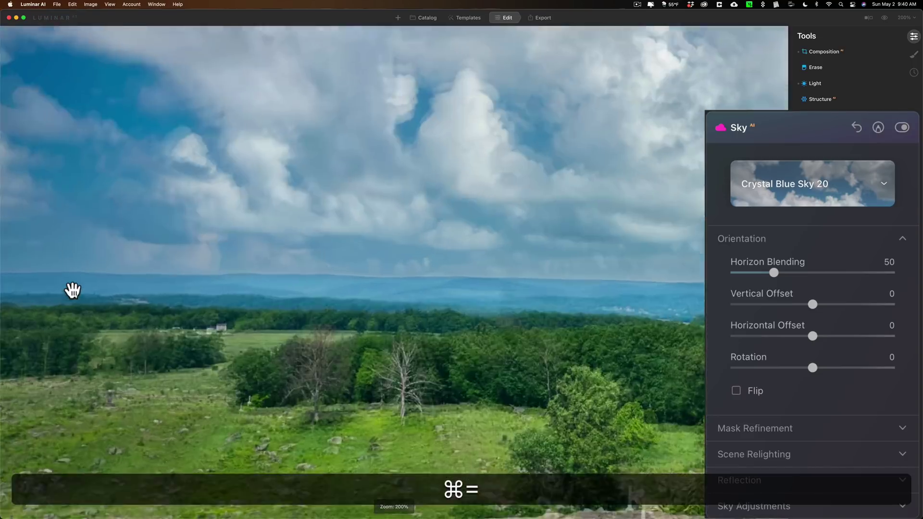
left_click_drag(70, 290, 400, 298)
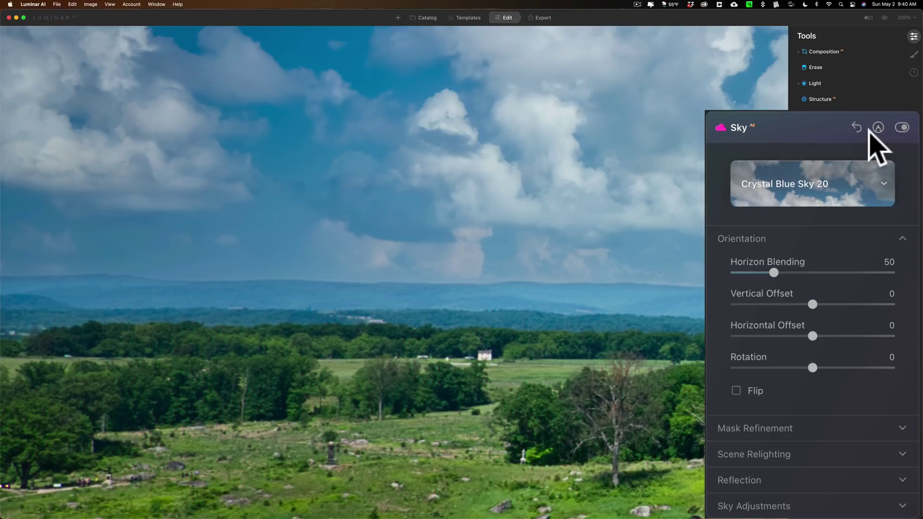
left_click(902, 127)
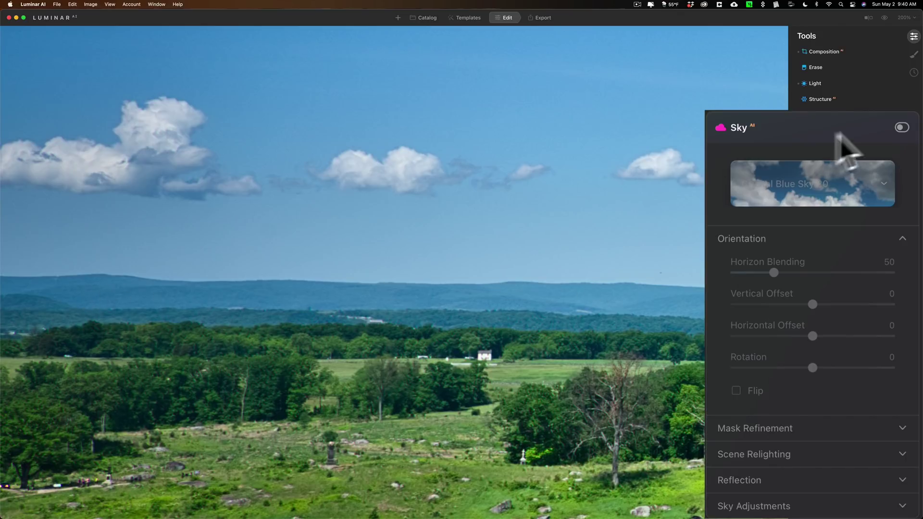
left_click(902, 128)
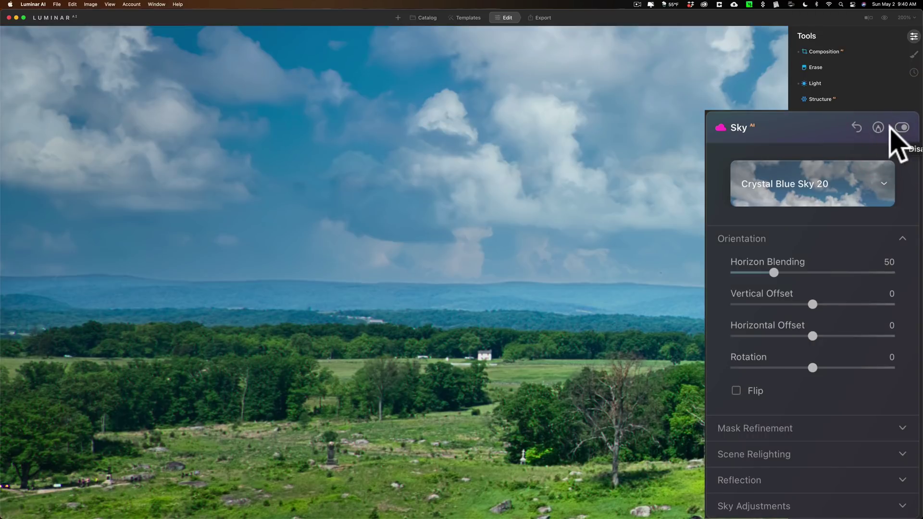
left_click(901, 127)
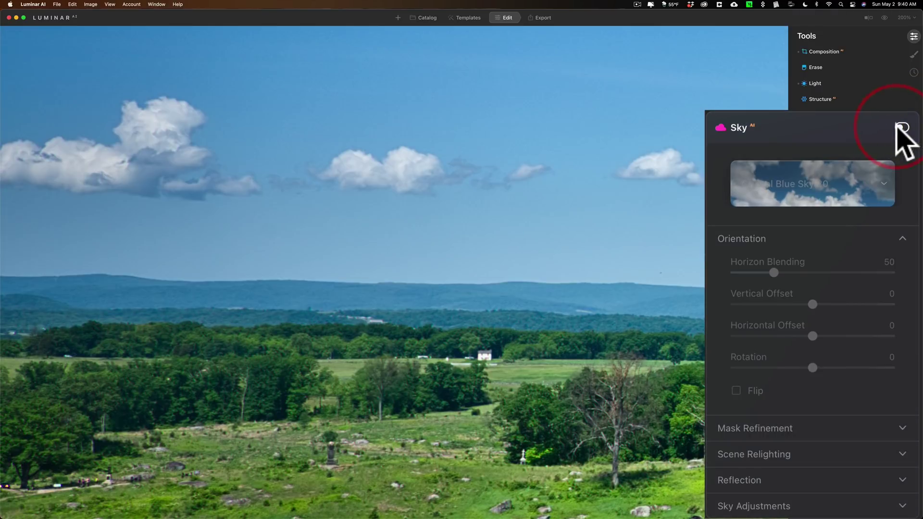
left_click(902, 128)
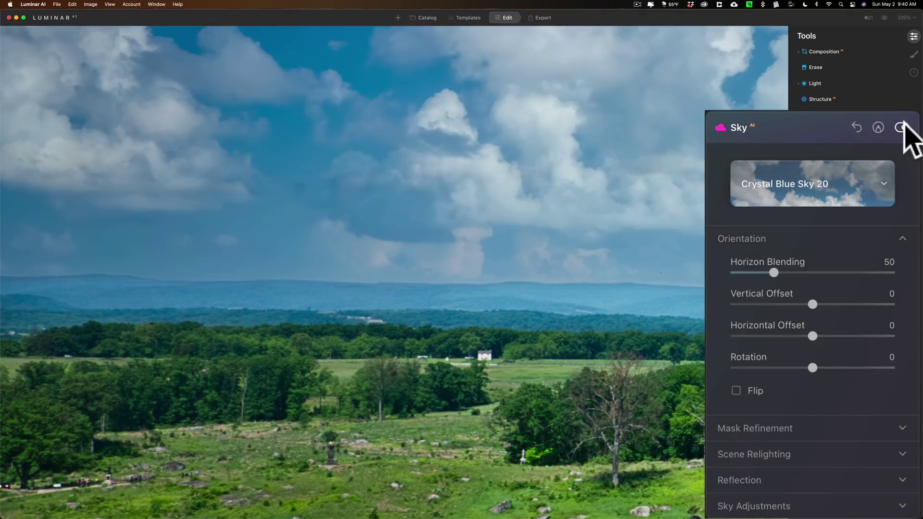
With the whole photo in view, raise the sky's Horizon Blending to 121
left_click(452, 237)
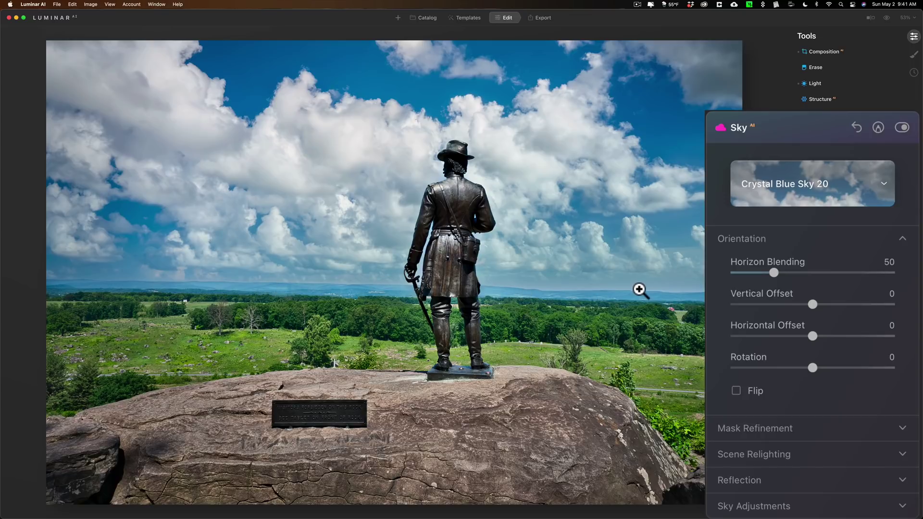
left_click_drag(774, 272, 830, 273)
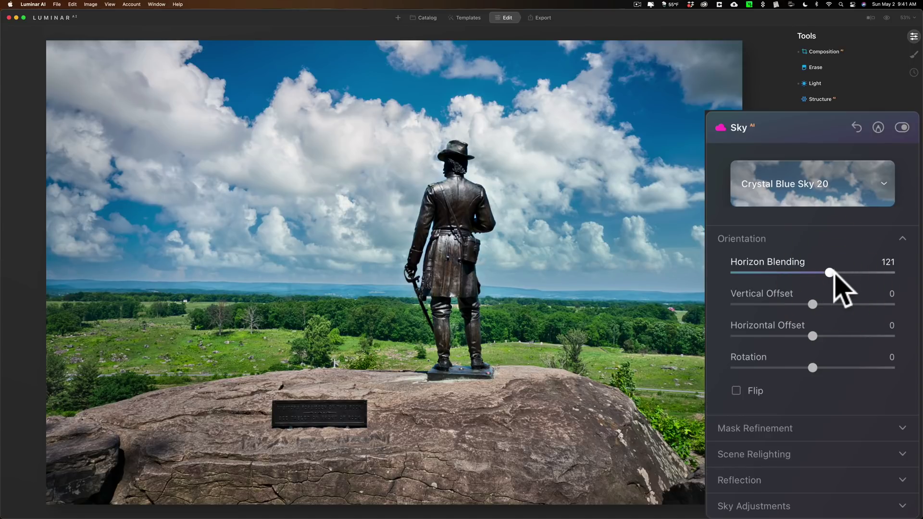
Set the sky's Vertical Offset to -2 and try the Horizontal Offset and Rotation, returning both to 0
left_click_drag(812, 304, 808, 336)
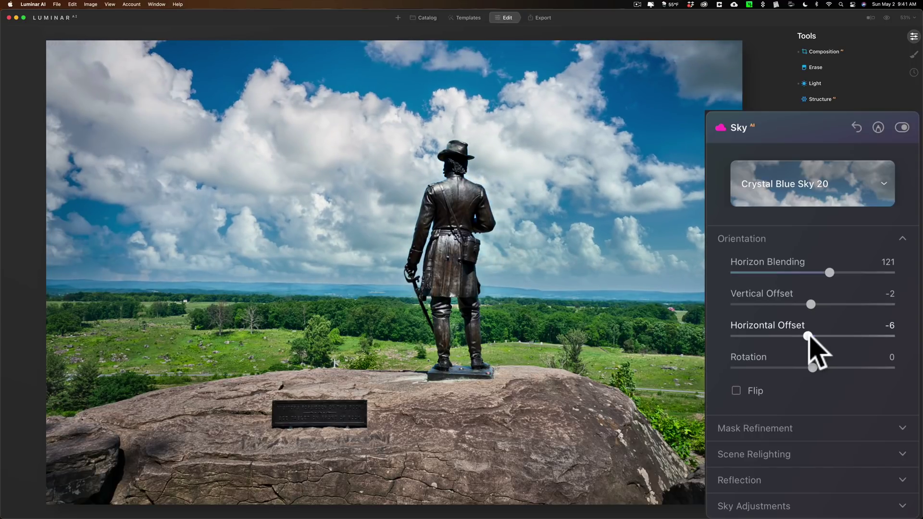
mouse_move(808, 336)
left_mouse_down()
mouse_move(835, 336)
mouse_move(766, 336)
mouse_move(812, 336)
left_mouse_up()
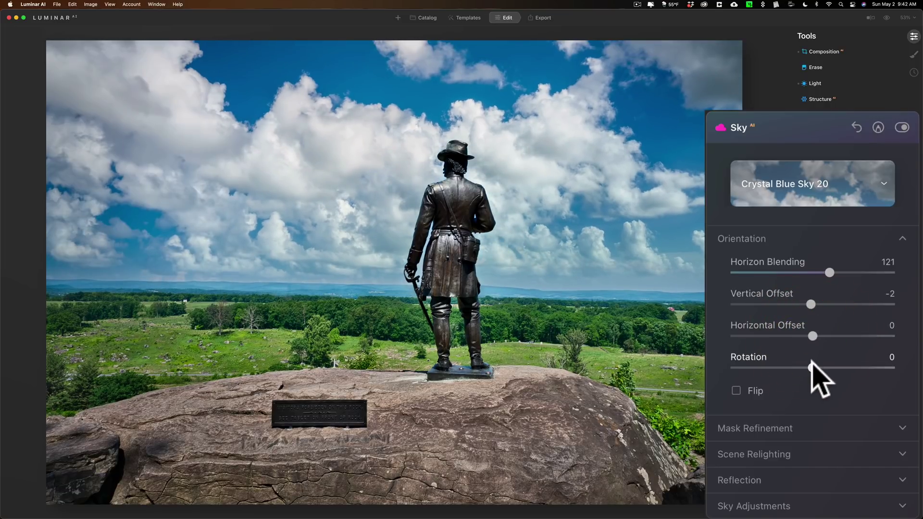
mouse_move(812, 368)
left_mouse_down()
mouse_move(820, 368)
mouse_move(812, 368)
left_mouse_up()
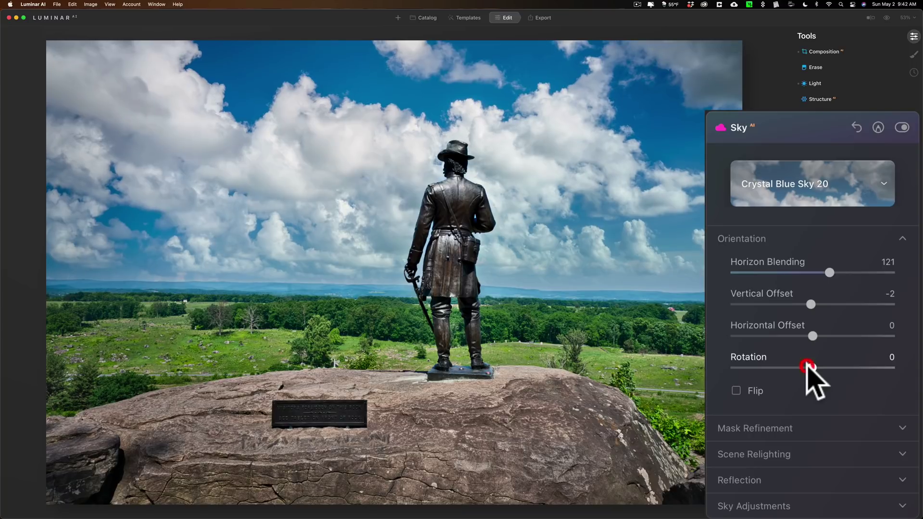
Compare the sky flipped and in its original direction, leave Flip off, and collapse the Orientation settings
left_click(736, 390)
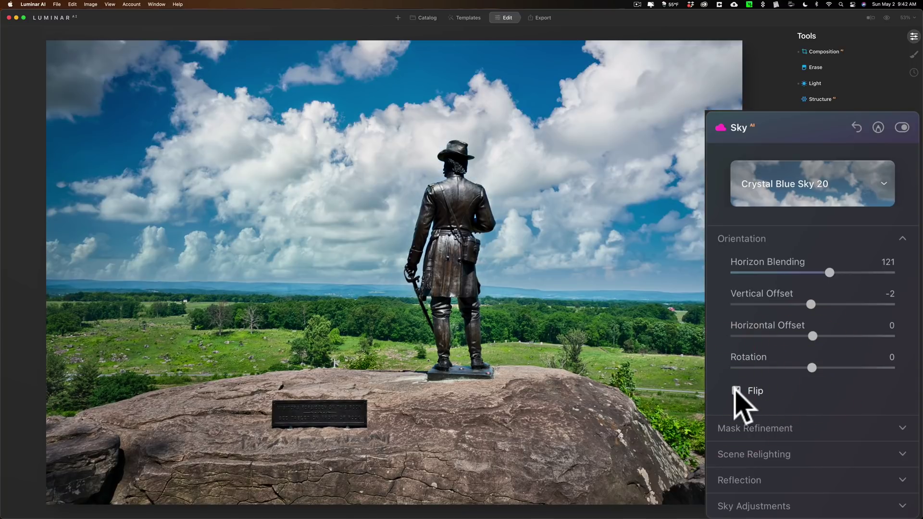
left_click(736, 391)
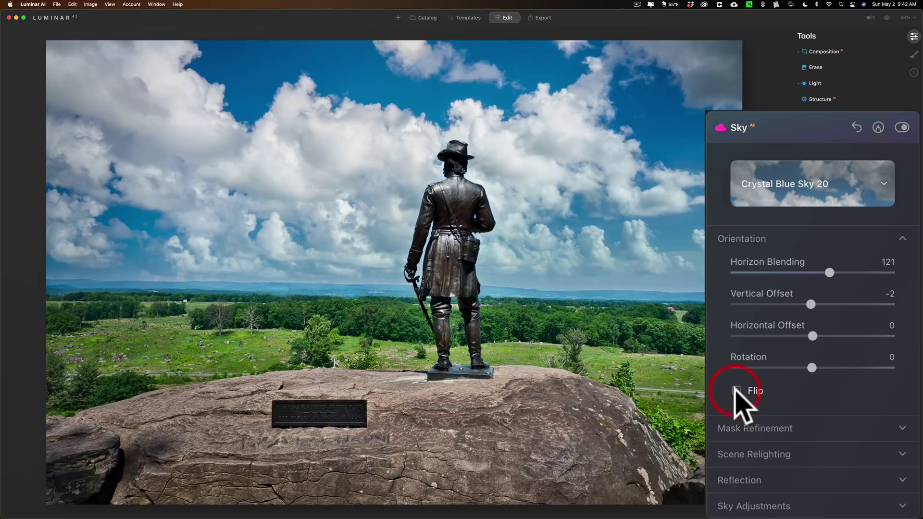
left_click(736, 391)
left_click(737, 390)
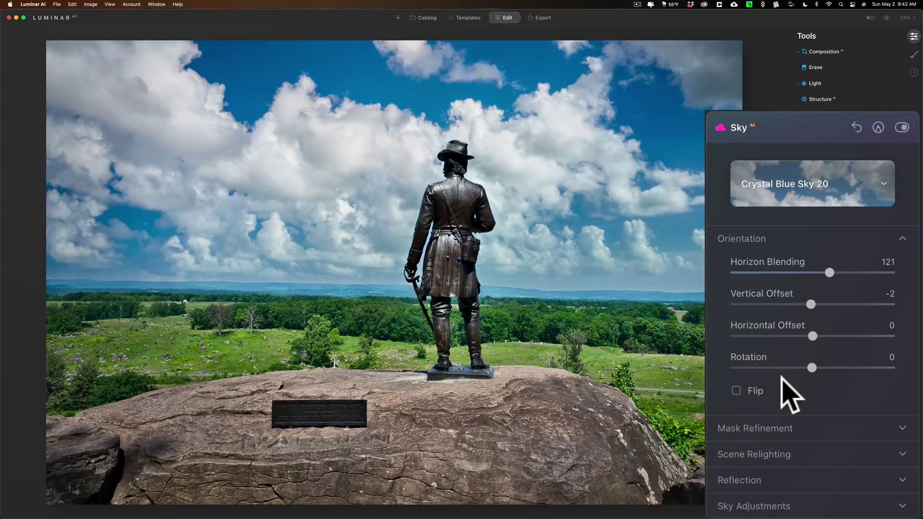
left_click(809, 239)
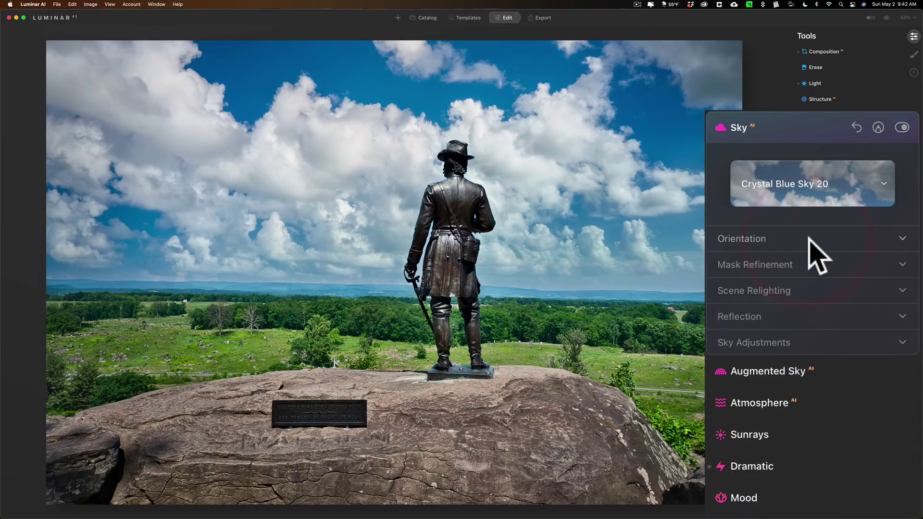
Expand the Mask Refinement settings and set Global to 71
left_click(813, 263)
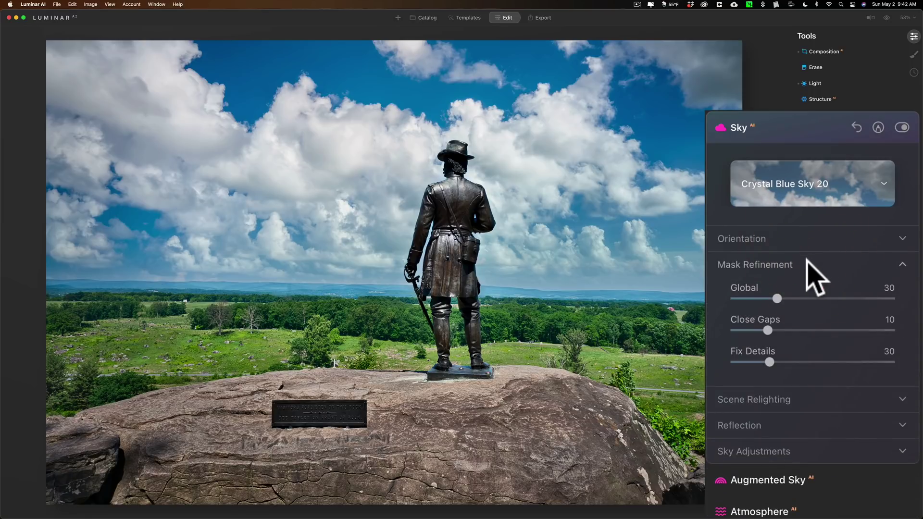
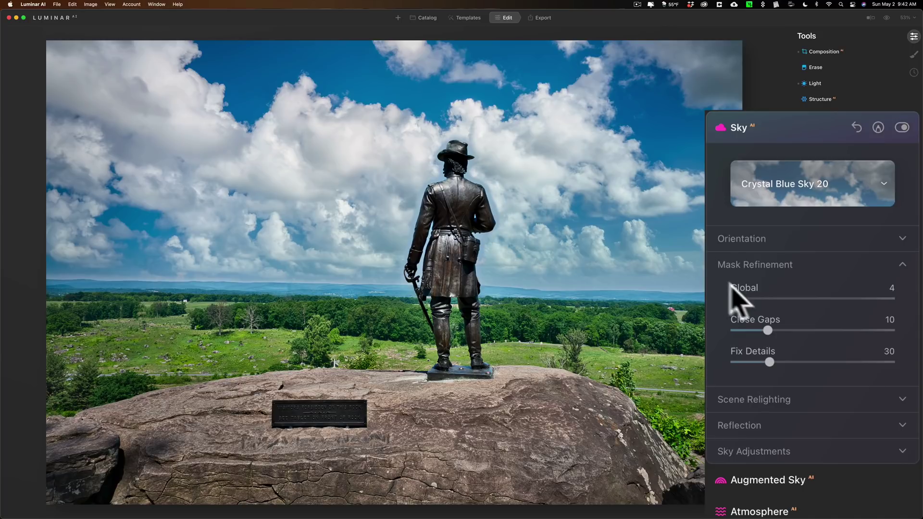
left_click_drag(744, 301, 844, 299)
left_click_drag(780, 299, 845, 299)
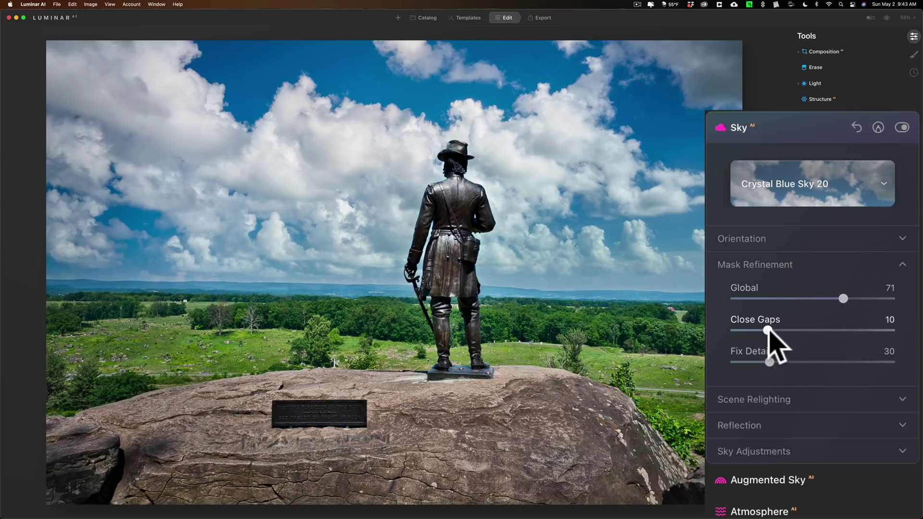
Set the sky mask's Close Gaps to 18 and Fix Details to about 59, and collapse Mask Refinement
left_click_drag(768, 329, 922, 331)
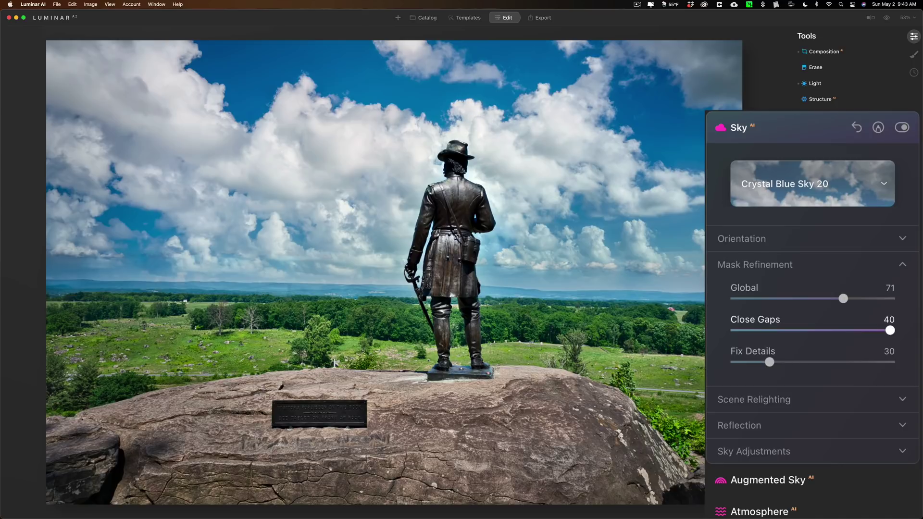
left_click(916, 331)
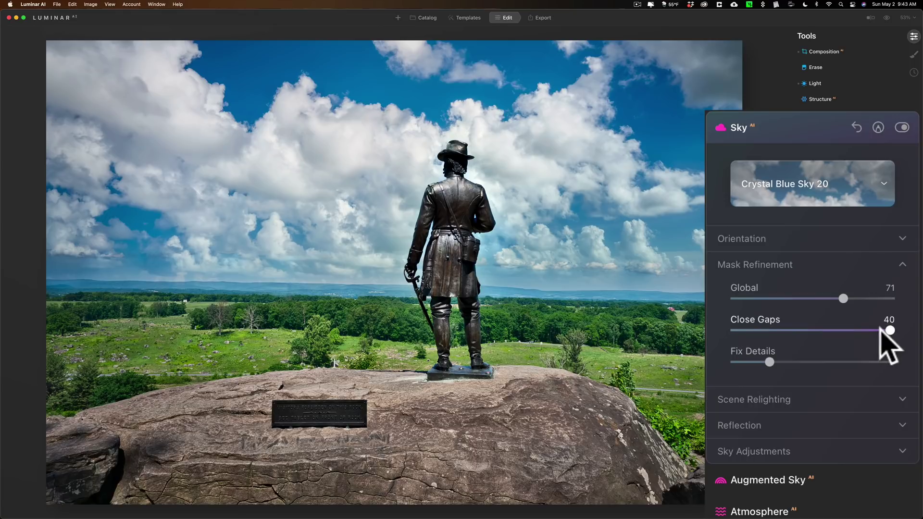
left_click_drag(886, 331, 849, 351)
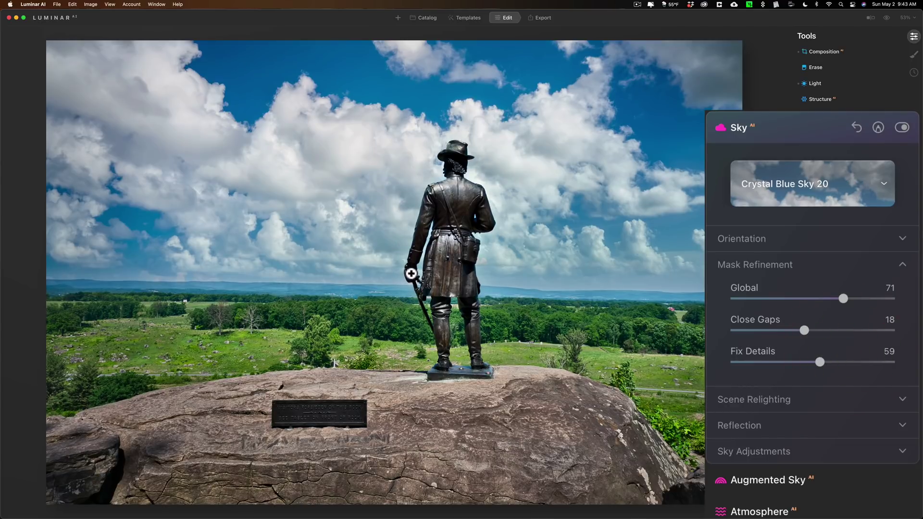
mouse_move(820, 363)
left_mouse_down()
mouse_move(804, 361)
mouse_move(829, 364)
mouse_move(801, 362)
mouse_move(816, 365)
left_mouse_up()
left_click(808, 266)
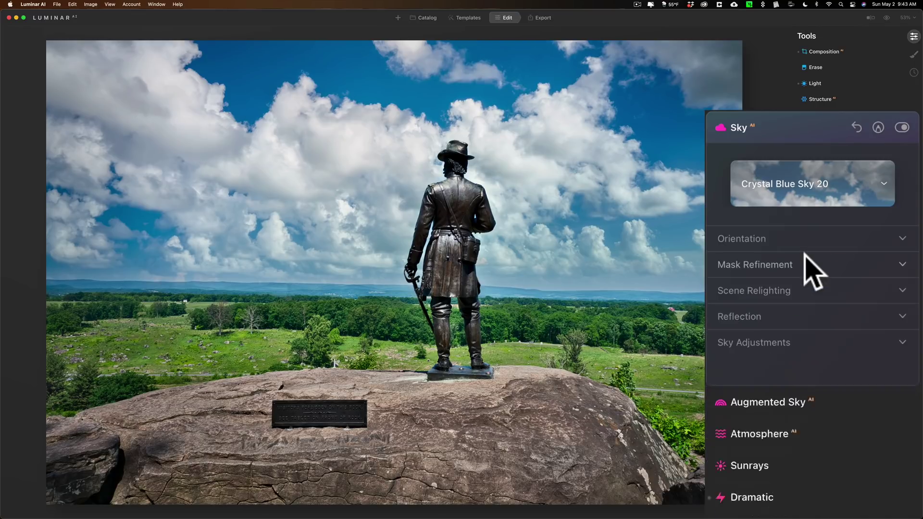
In Scene Relighting, set Relight Strength to 0 and Relight Saturation to 10
left_click(811, 285)
left_click(813, 285)
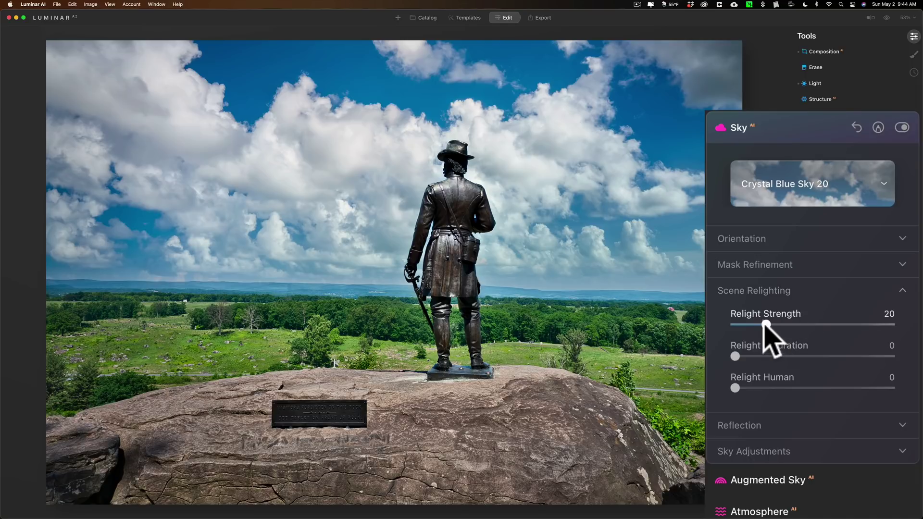
left_click_drag(766, 324, 735, 326)
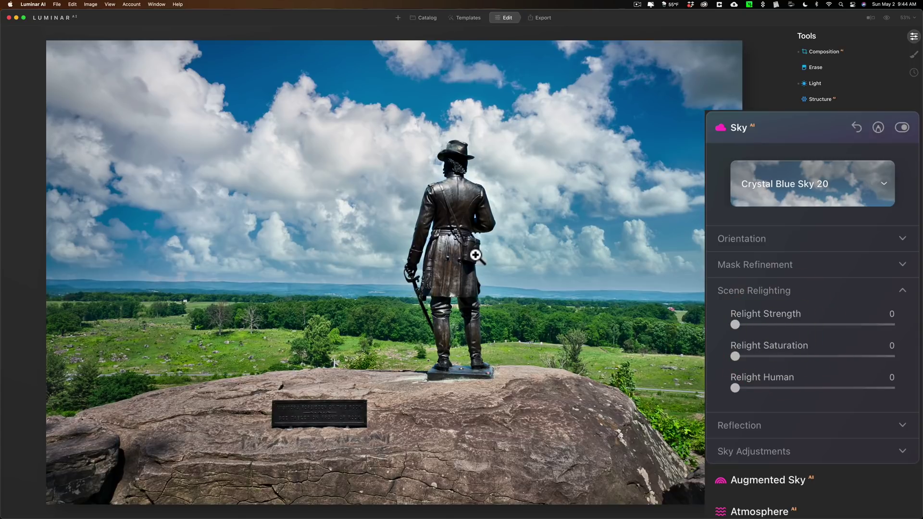
scroll(731, 340, "down", 1)
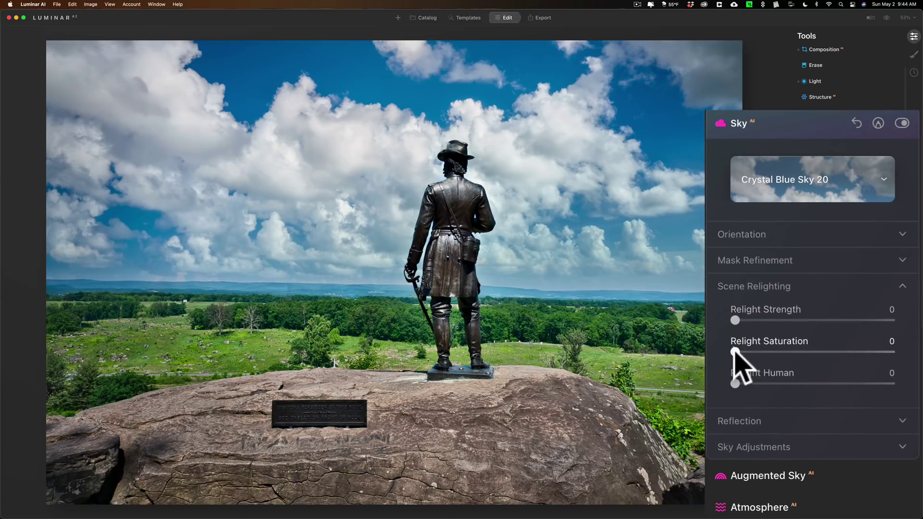
left_click_drag(737, 353, 794, 352)
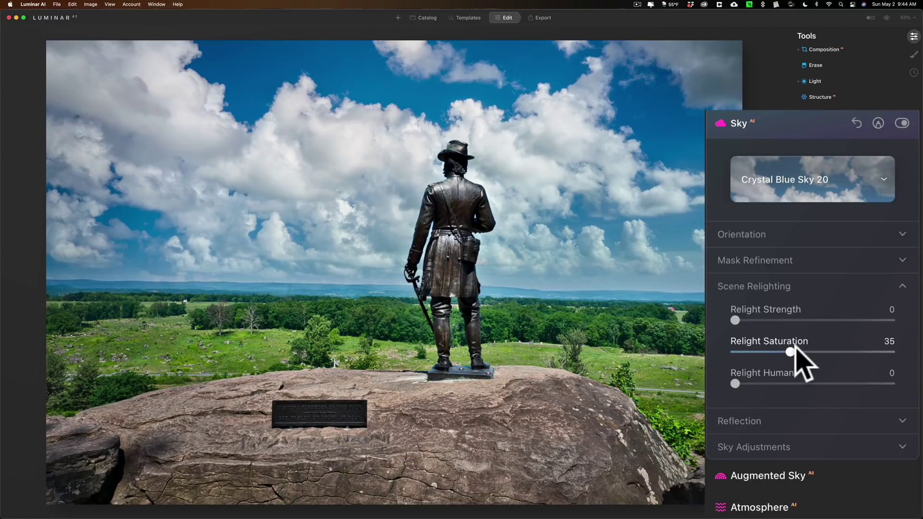
left_click_drag(796, 348, 749, 354)
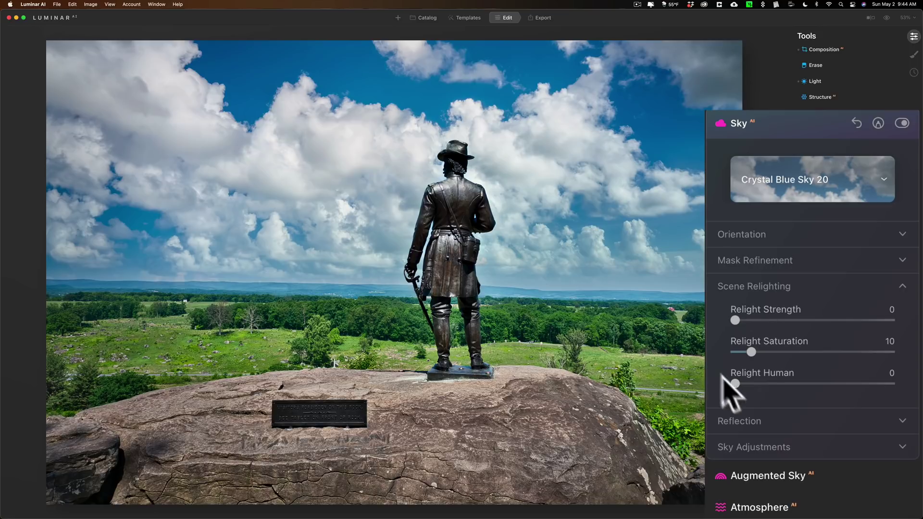
Set Relight Human to 20 for the statue and collapse the Scene Relighting settings
left_click_drag(735, 382, 800, 389)
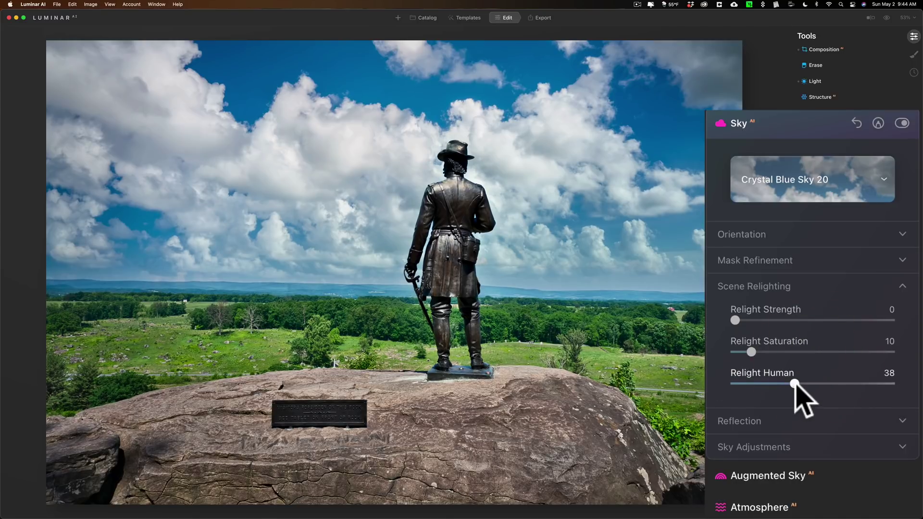
left_click_drag(795, 384, 771, 380)
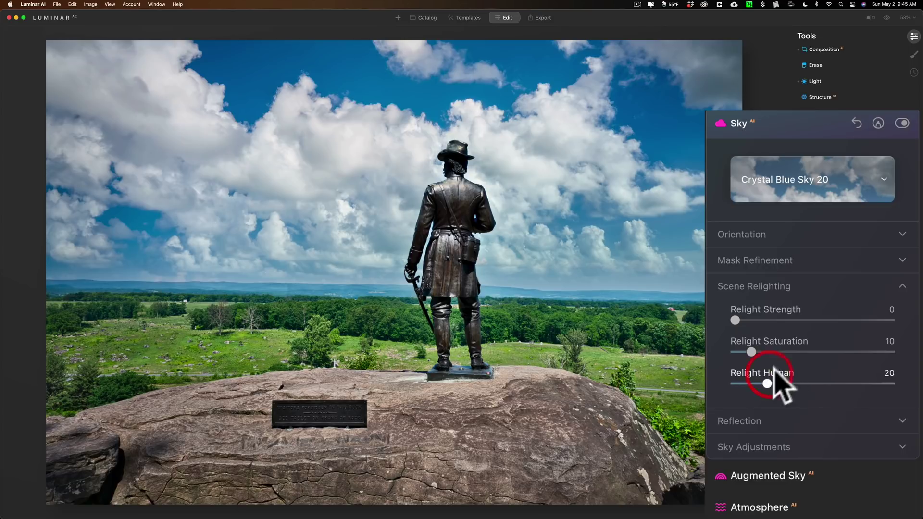
left_click(802, 285)
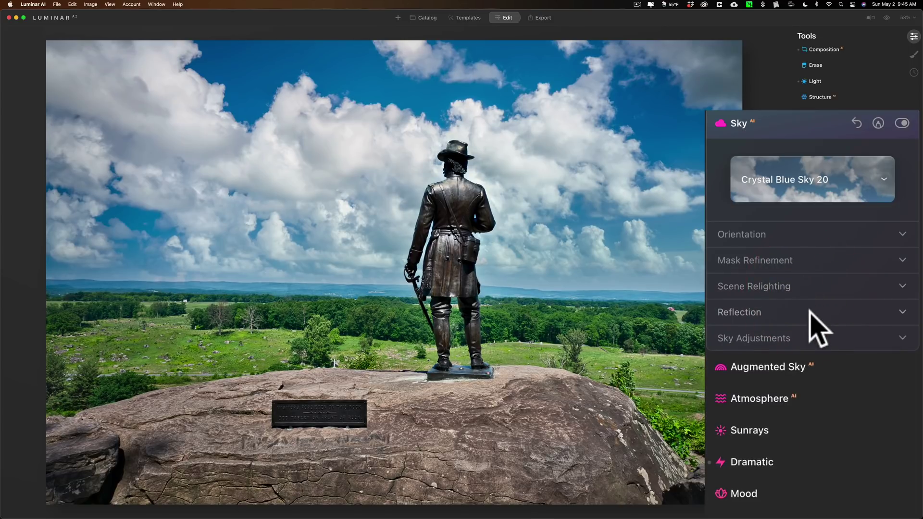
Check the sky's Reflection settings and collapse them again
left_click(810, 311)
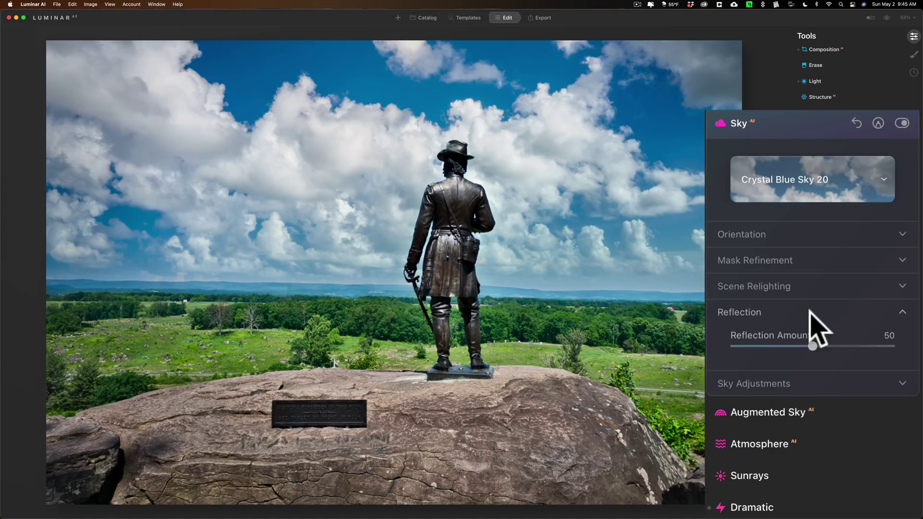
left_click(809, 312)
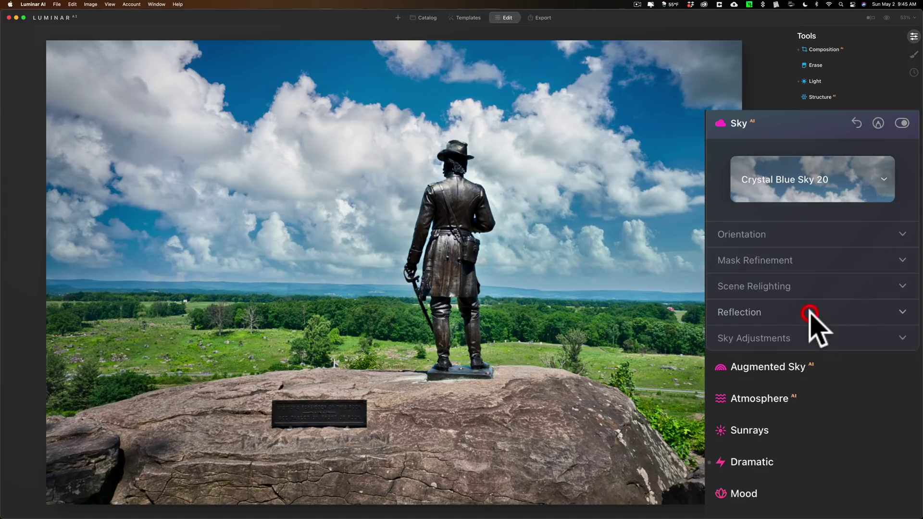
In Sky Adjustments, set Defocus to 1 and Atmospheric Haze to 18, keeping Grain at 0
left_click(810, 334)
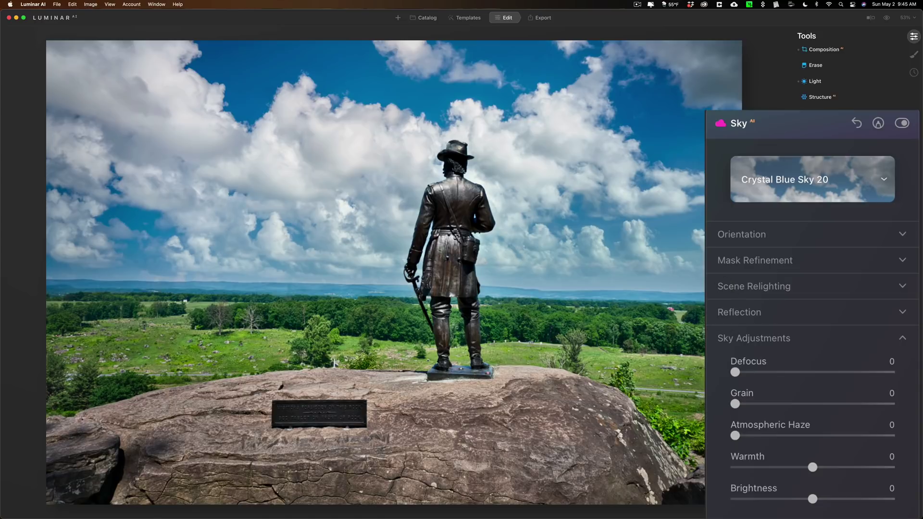
left_click_drag(735, 372, 737, 372)
left_click(743, 389)
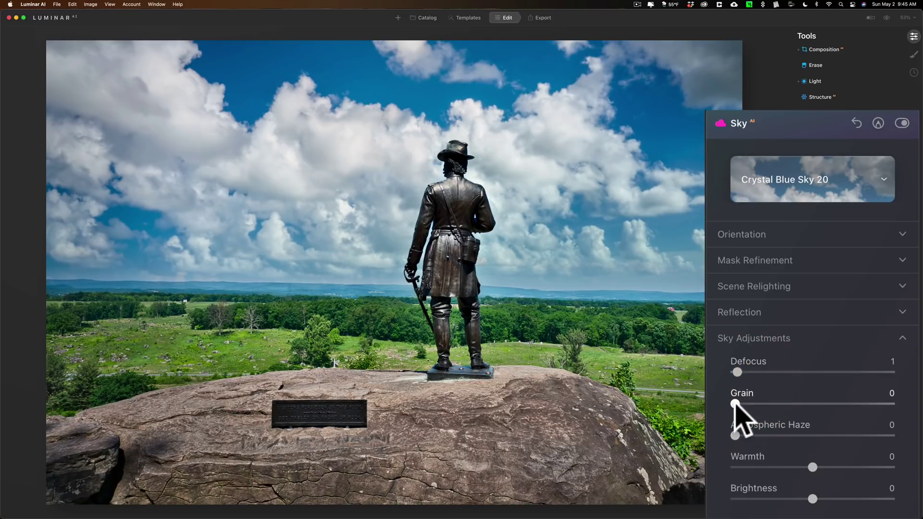
left_click_drag(735, 403, 716, 409)
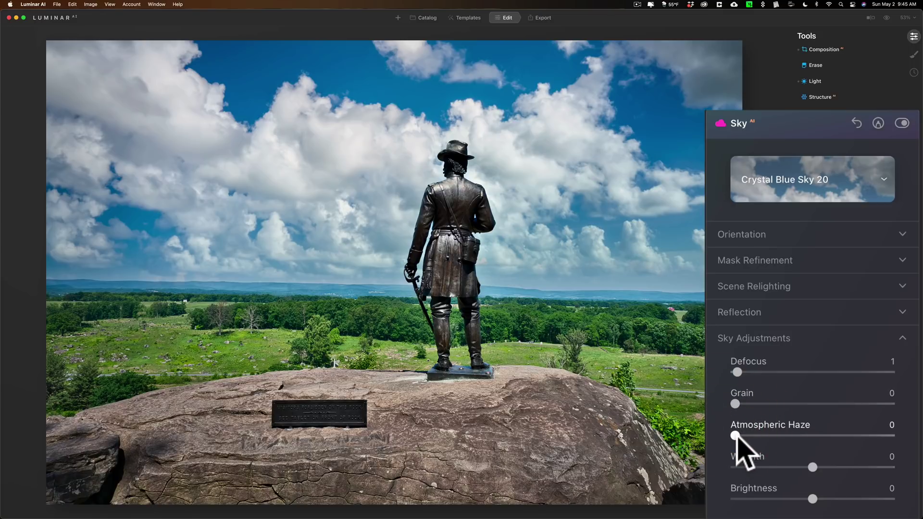
left_click_drag(737, 437, 767, 437)
Try stronger Defocus amounts on the sky and return Defocus to 1
left_click(737, 373)
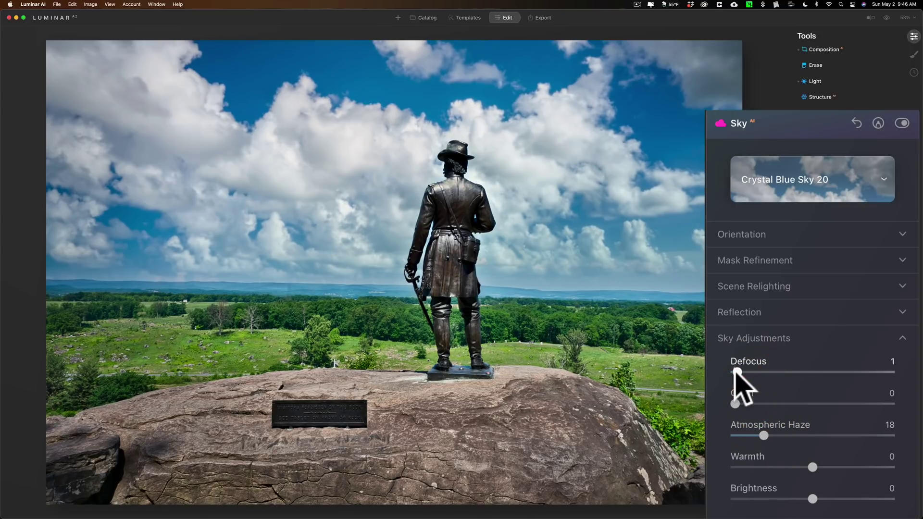
mouse_move(737, 372)
left_mouse_down()
mouse_move(708, 367)
mouse_move(752, 373)
mouse_move(734, 373)
left_mouse_up()
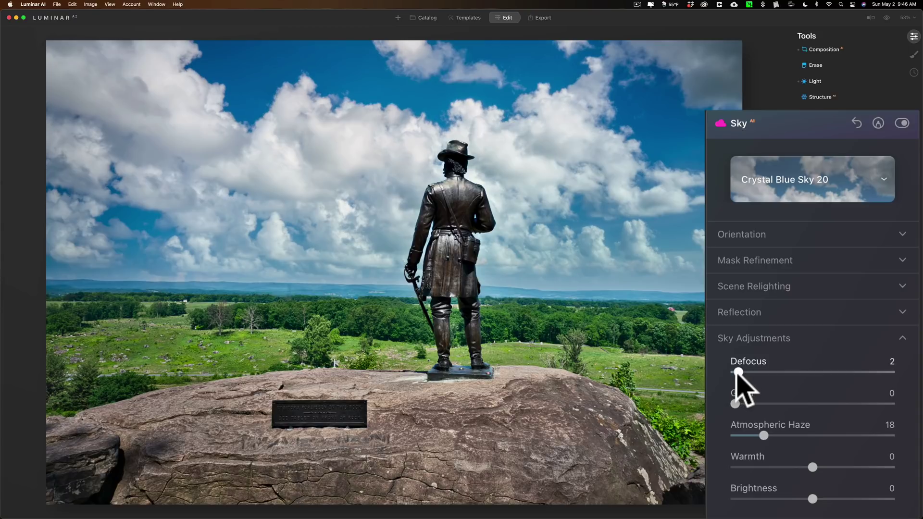
left_click_drag(734, 374, 761, 373)
left_click_drag(761, 373, 735, 372)
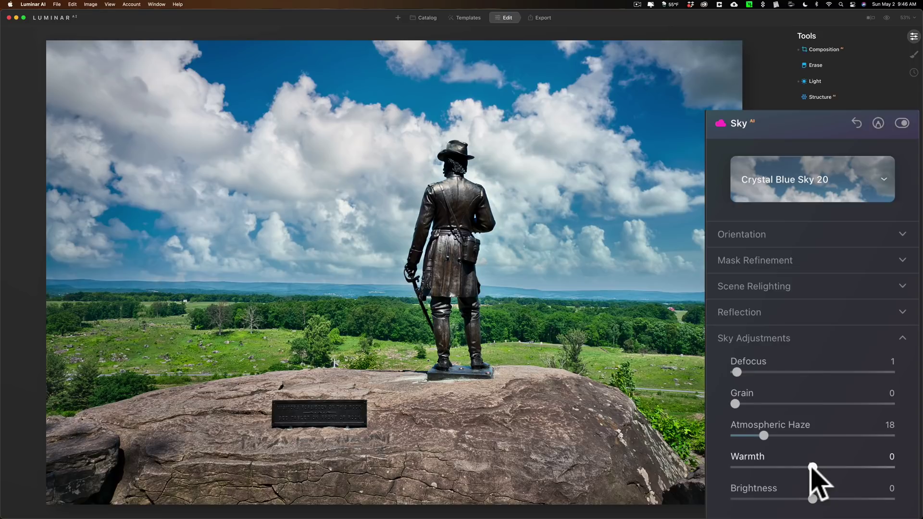
Try changing the sky's Warmth and Brightness, return both to 0, and collapse the Sky Adjustments
mouse_move(812, 465)
left_mouse_down()
mouse_move(853, 466)
mouse_move(788, 467)
mouse_move(870, 467)
mouse_move(766, 467)
mouse_move(812, 467)
left_mouse_up()
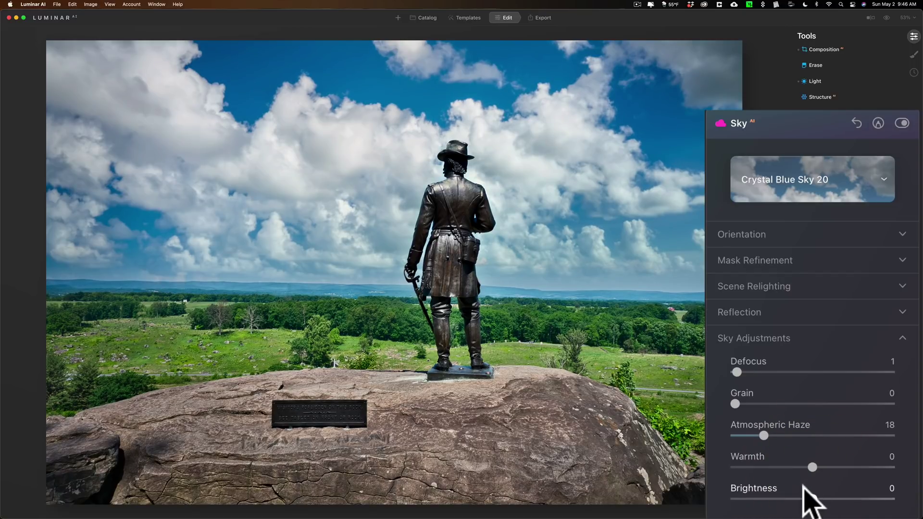
mouse_move(812, 498)
left_mouse_down()
mouse_move(859, 498)
mouse_move(765, 499)
mouse_move(861, 499)
mouse_move(791, 498)
mouse_move(820, 499)
left_mouse_up()
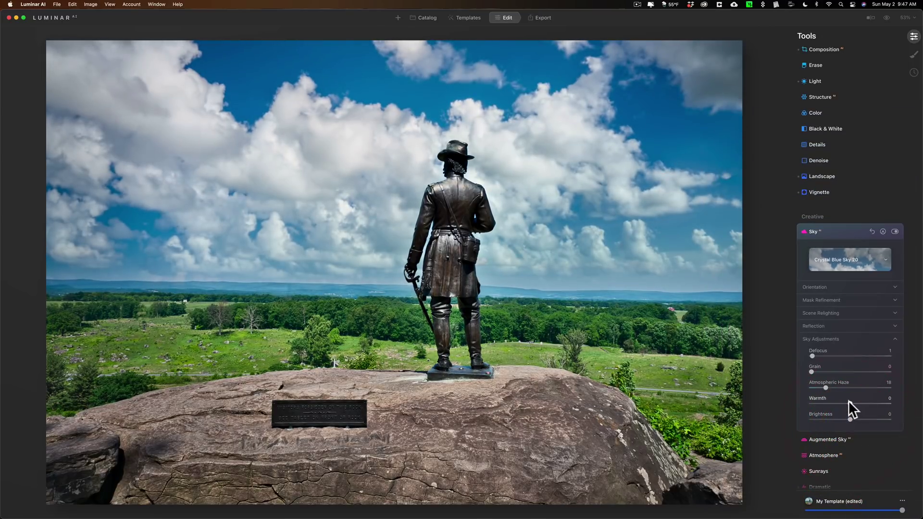
left_click(840, 337)
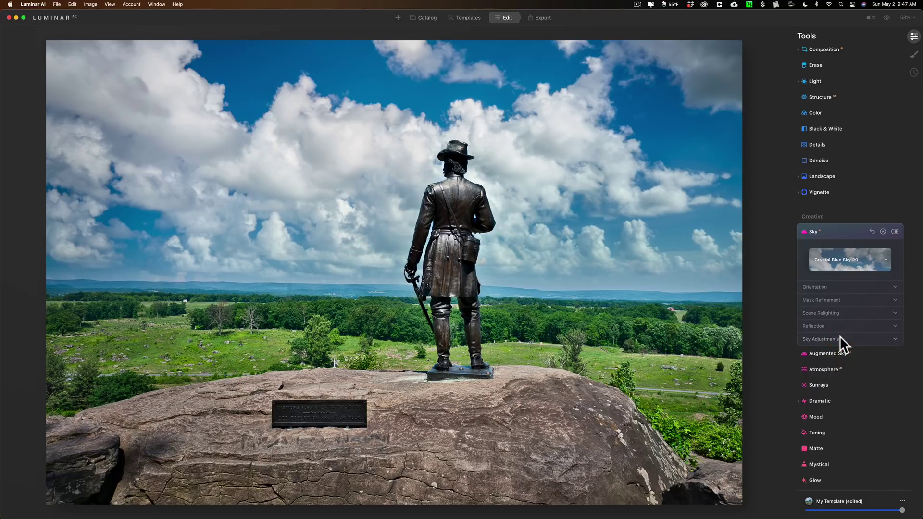
left_click(841, 337)
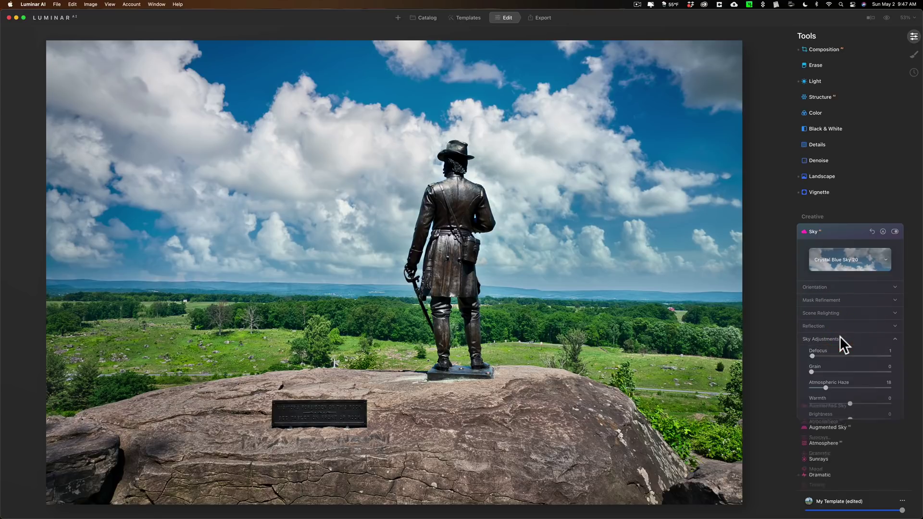
left_click(840, 337)
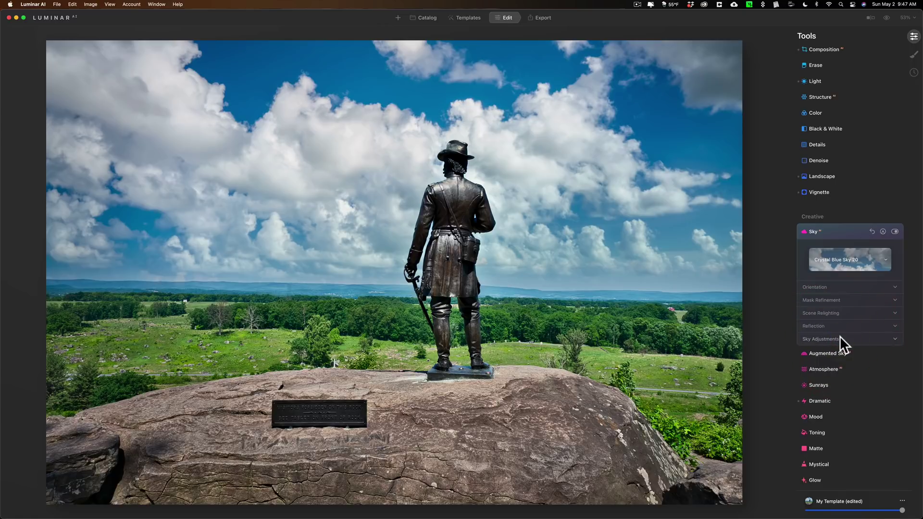
Switch to the grain elevator photo and set its Enhance Accent amount to 73
key("Right")
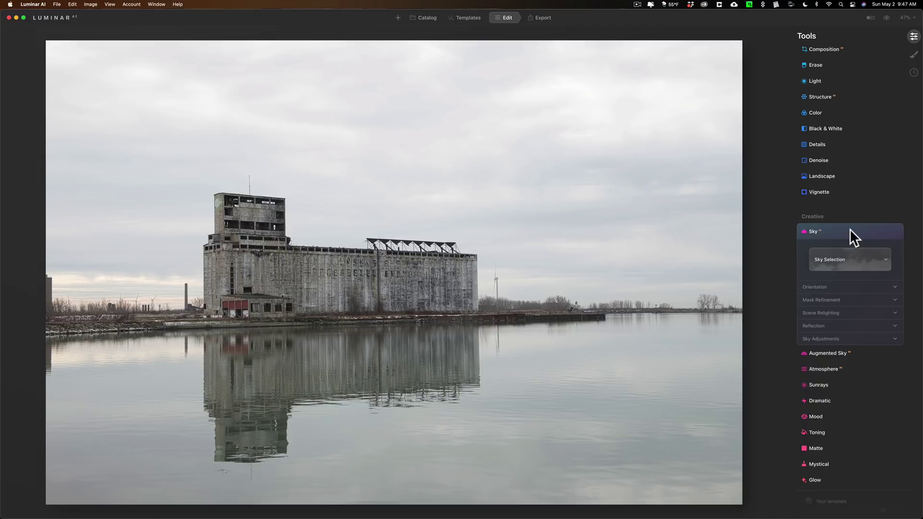
left_click(850, 231)
scroll(845, 53, "up", 2)
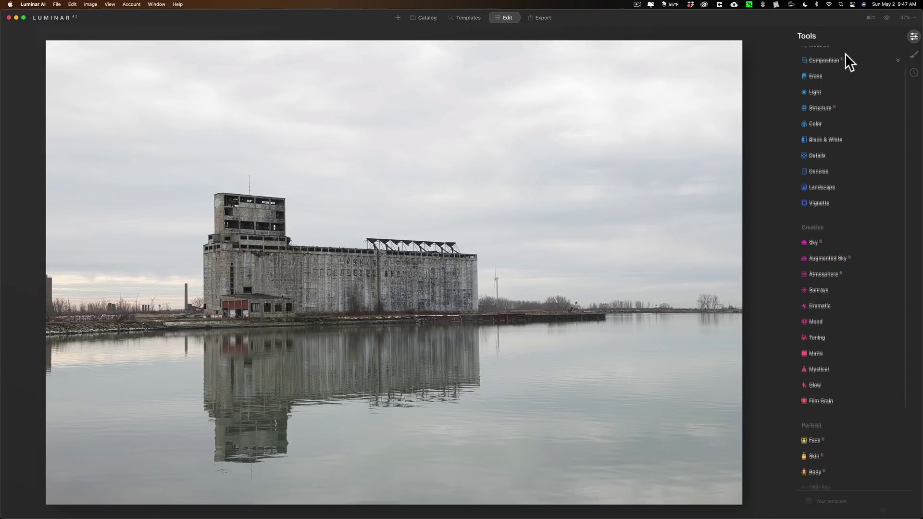
left_click(841, 67)
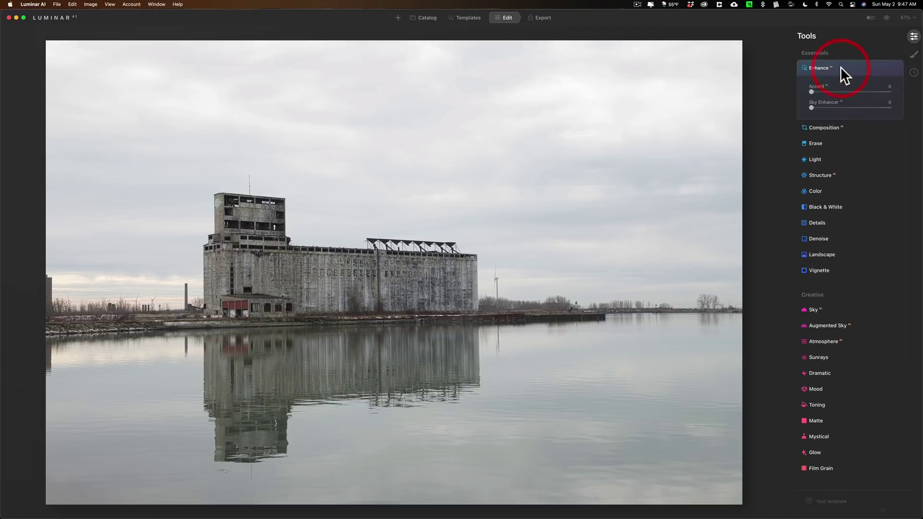
left_click(847, 91)
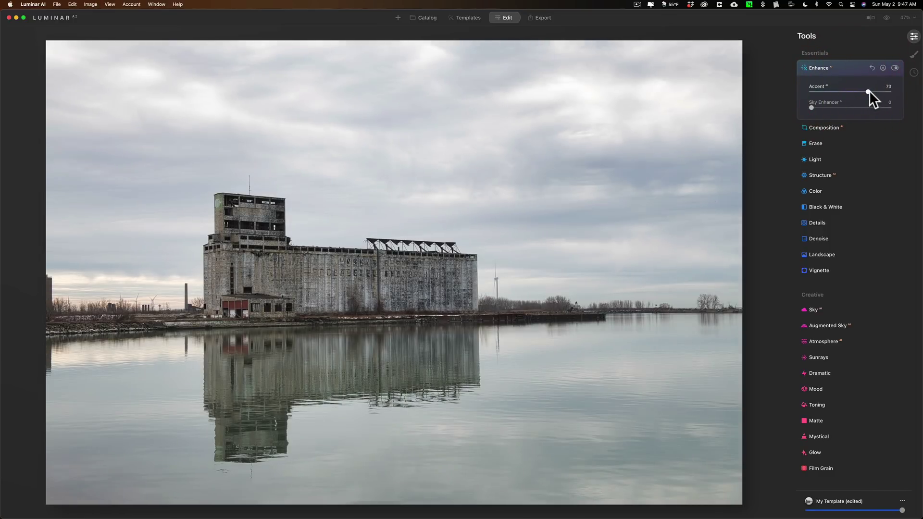
left_click(838, 66)
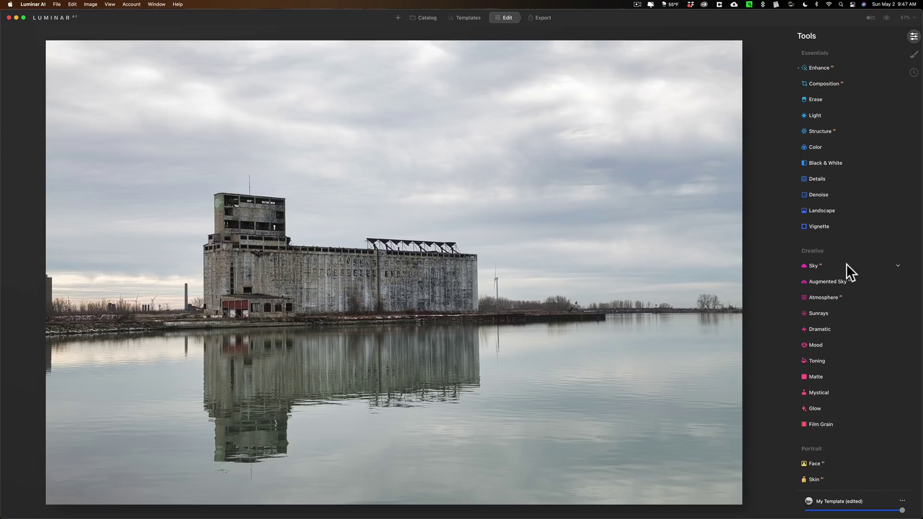
Try the custom sky Moody Blue Sky 09 on the grain elevator photo
left_click(846, 265)
left_click(858, 292)
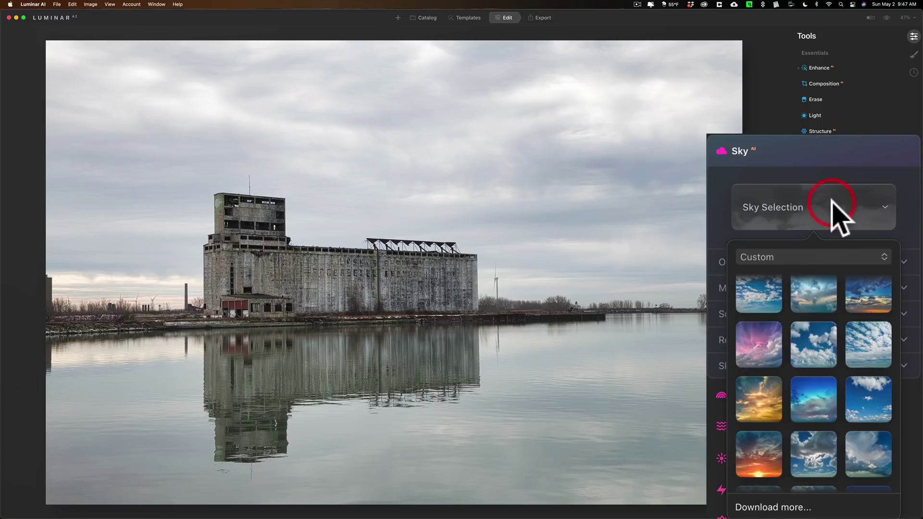
scroll(832, 284, "down", 3)
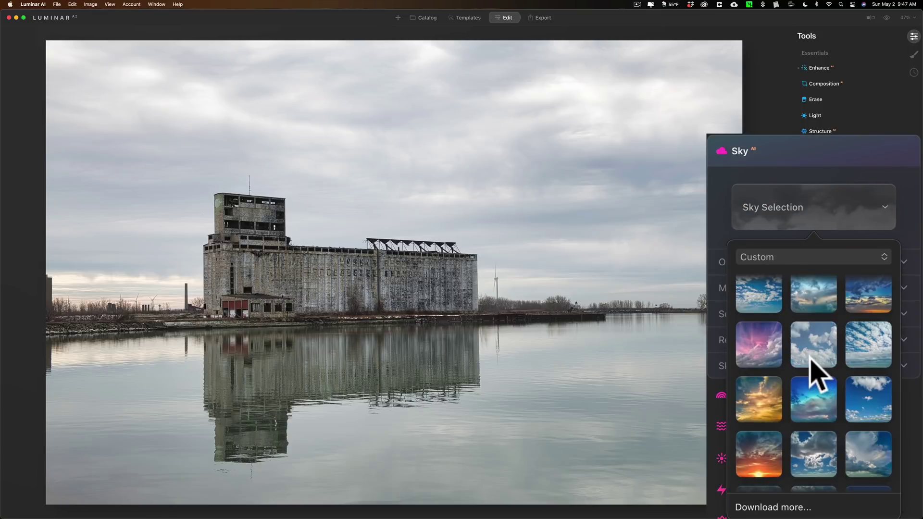
scroll(813, 358, "down", 1)
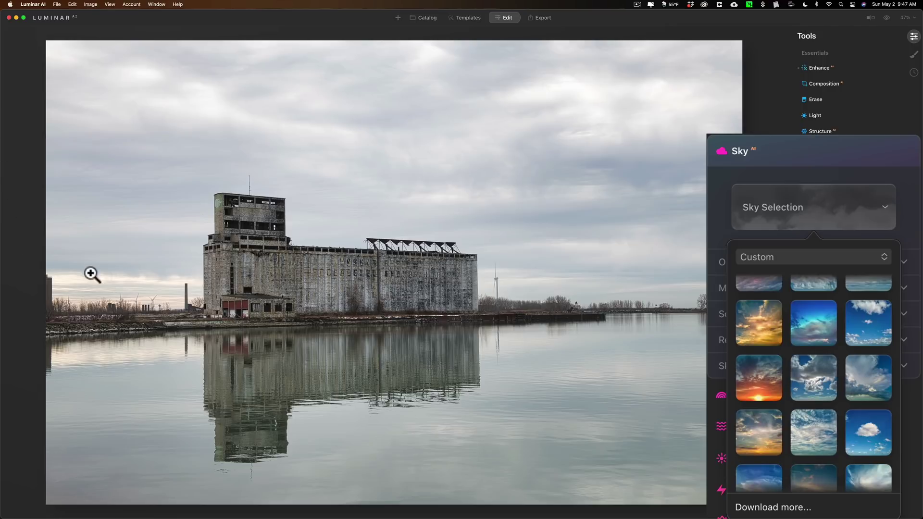
scroll(818, 325, "down", 7)
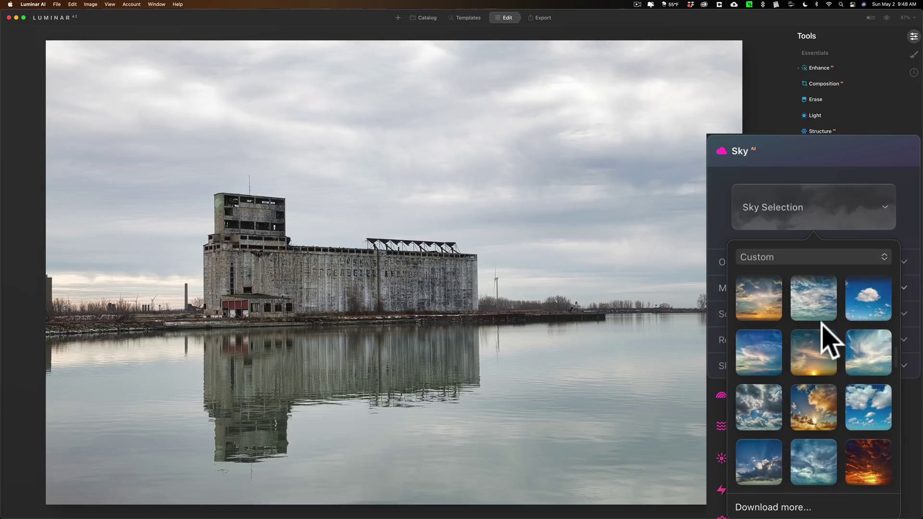
scroll(829, 345, "down", 1)
left_click(865, 359)
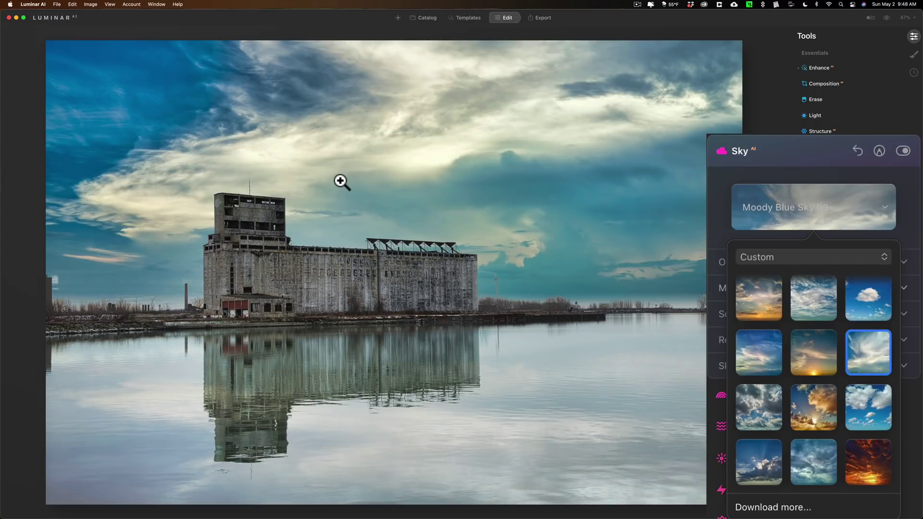
Try the custom skies Seriously Dramatic Sky 13 and Moody Blue Sky 14 on the photo
scroll(863, 365, "down", 5)
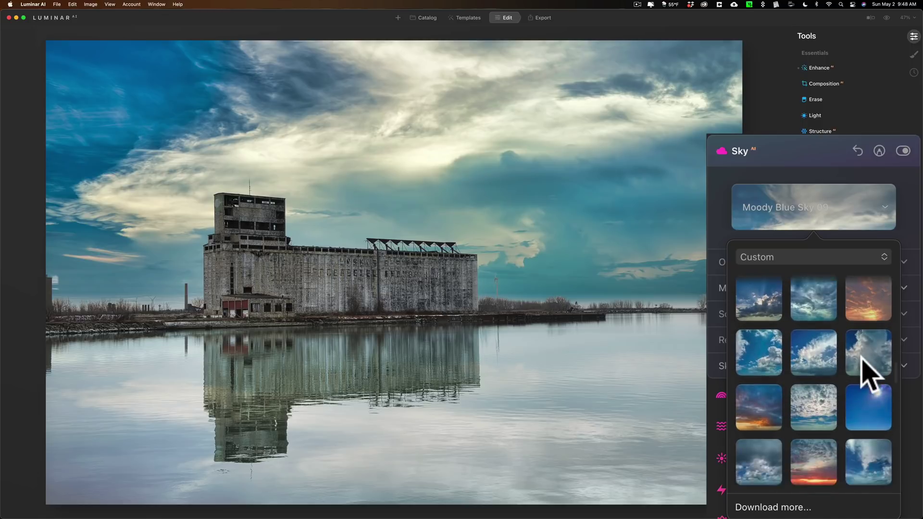
scroll(861, 358, "down", 3)
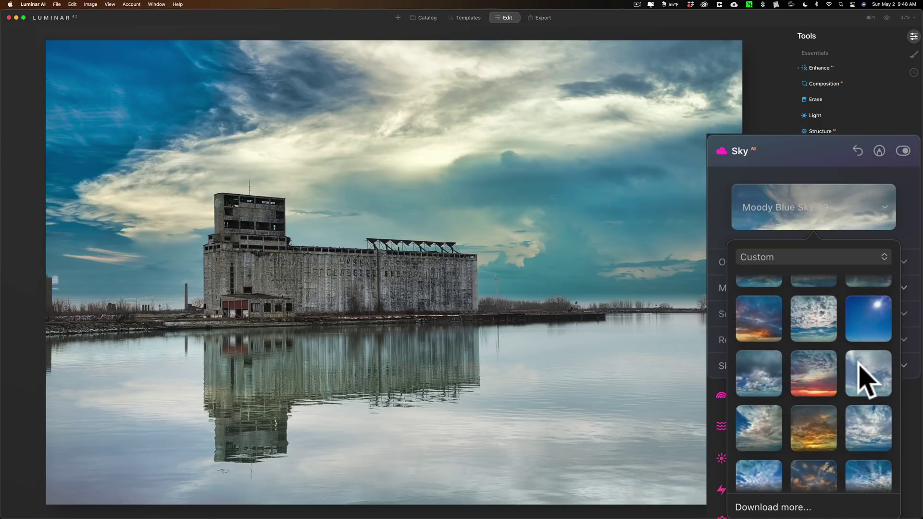
scroll(861, 368, "down", 2)
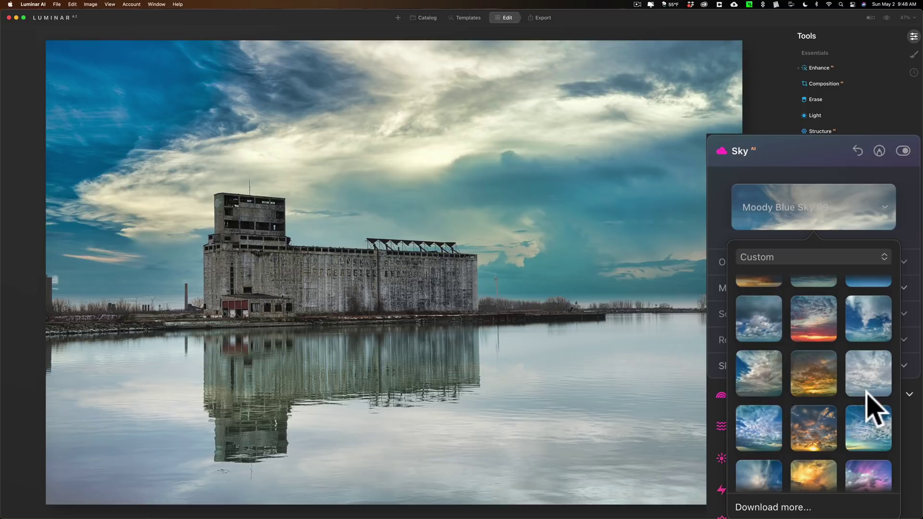
left_click(751, 377)
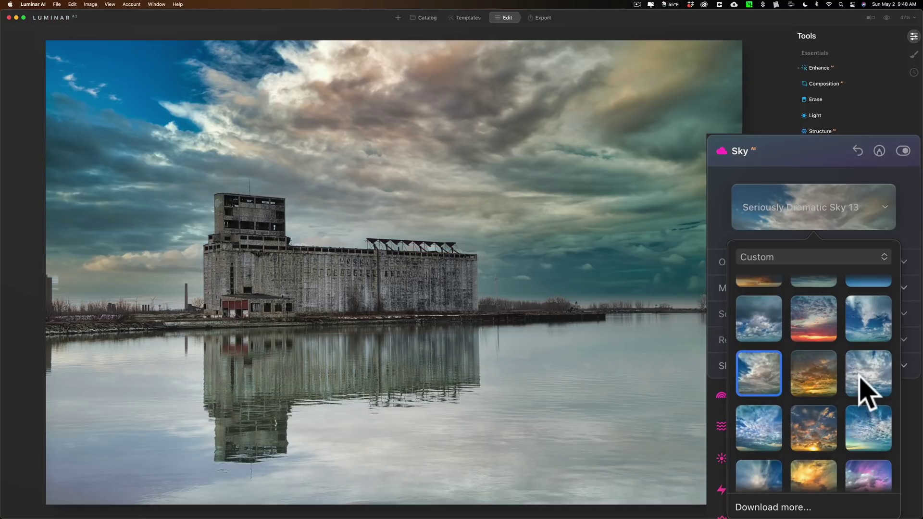
left_click(864, 382)
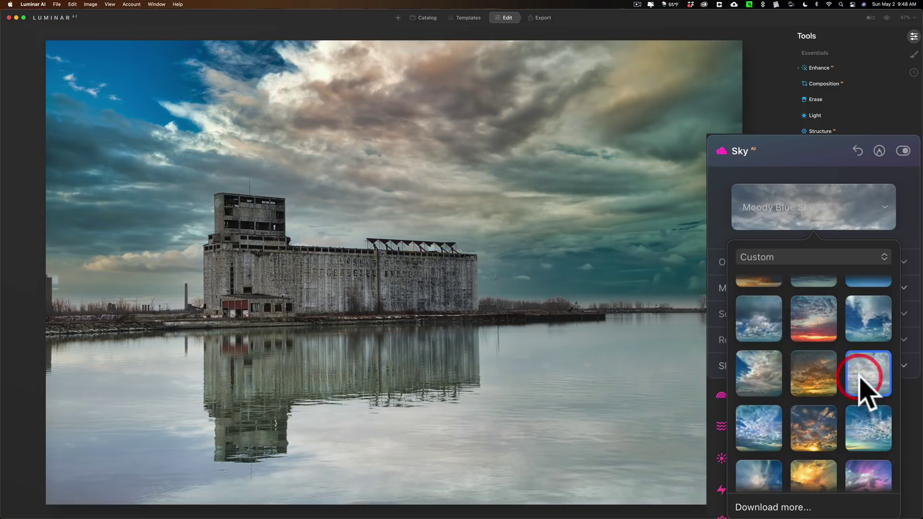
Try Moody Blue Sky 18 and a bright blue sky with dense white clouds from the custom skies
scroll(864, 385, "down", 3)
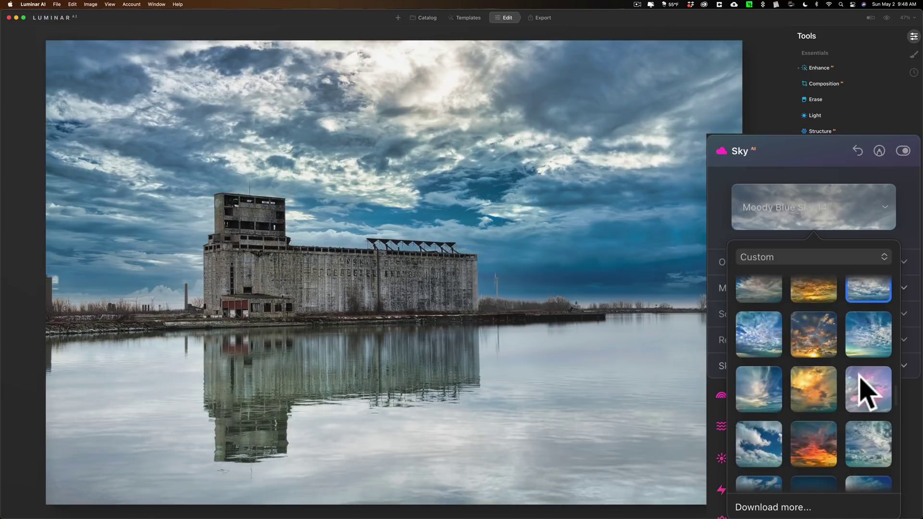
scroll(860, 380, "down", 2)
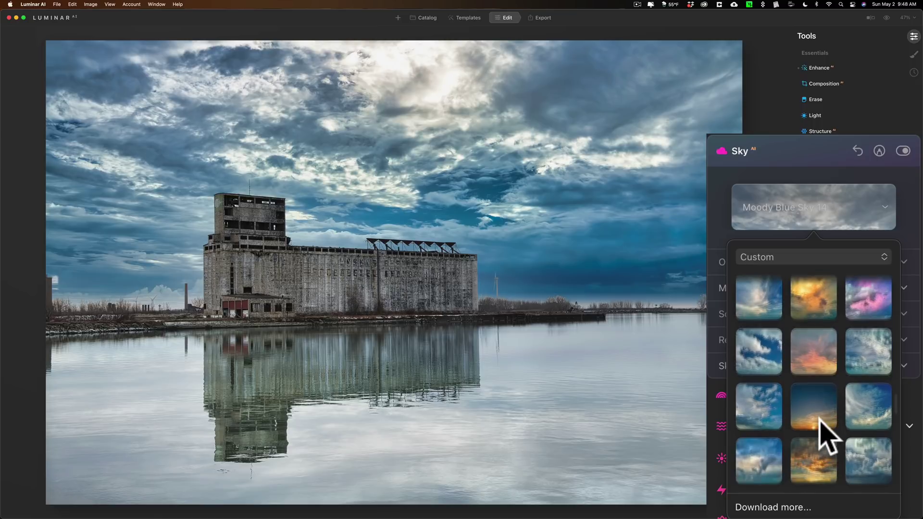
scroll(821, 430, "down", 3)
left_click(761, 388)
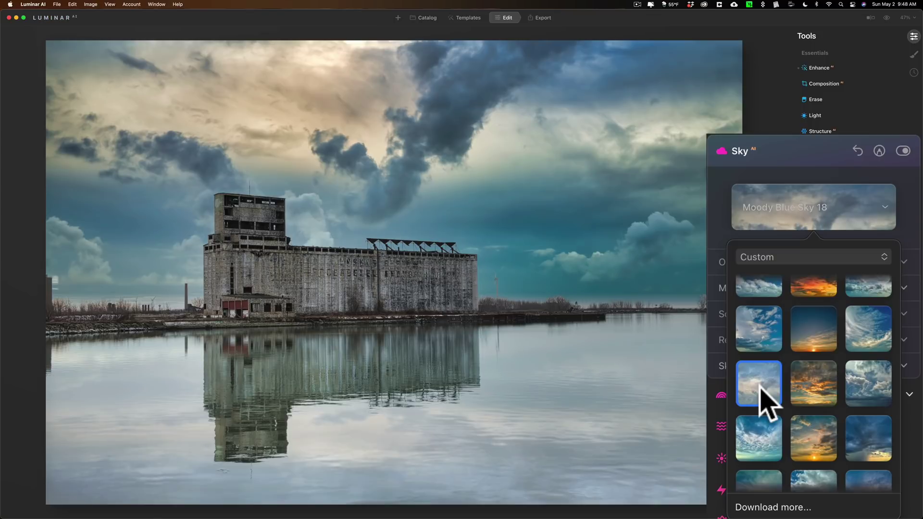
scroll(804, 412, "down", 5)
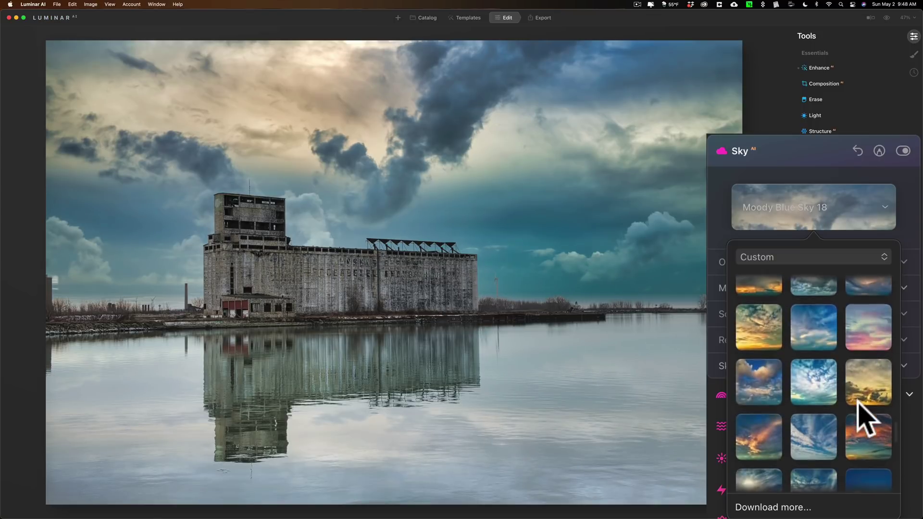
left_click(809, 391)
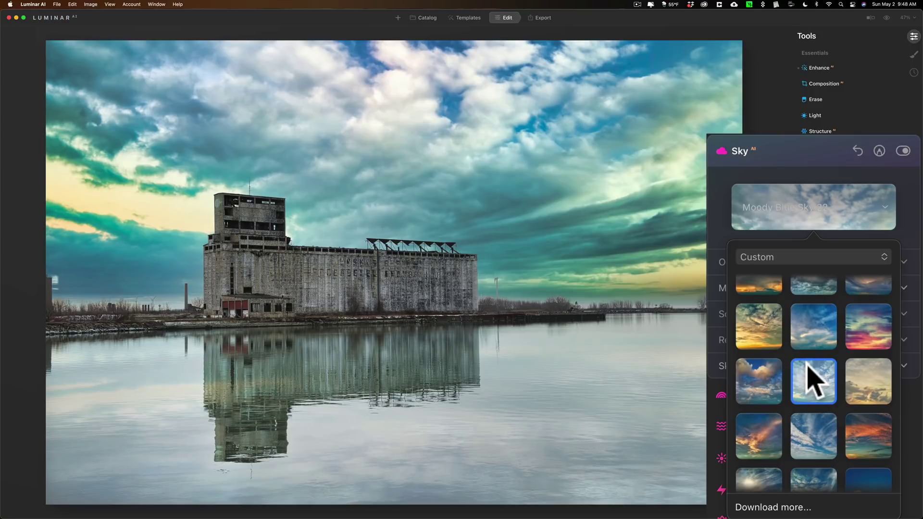
Apply the custom sky Moody Blue Sky 23 and compare the photo without and with the replacement
scroll(811, 412, "down", 2)
left_click(811, 412)
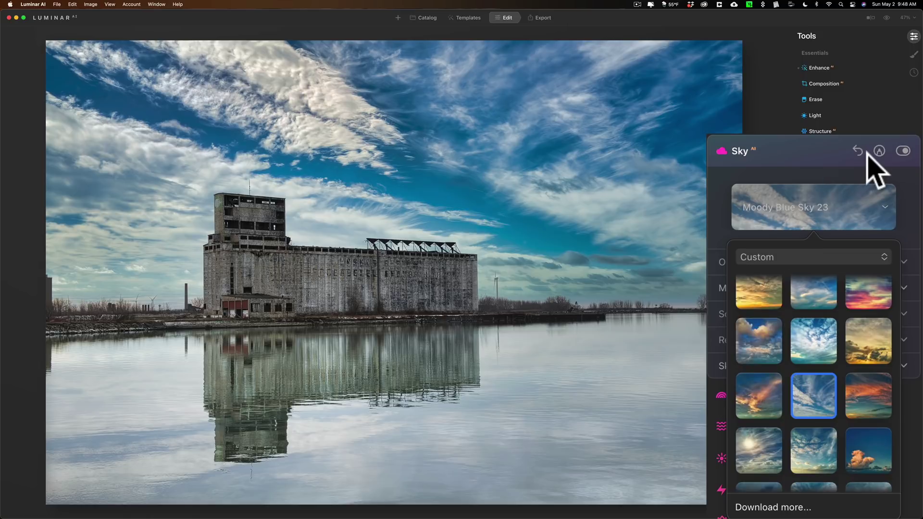
left_click(902, 150)
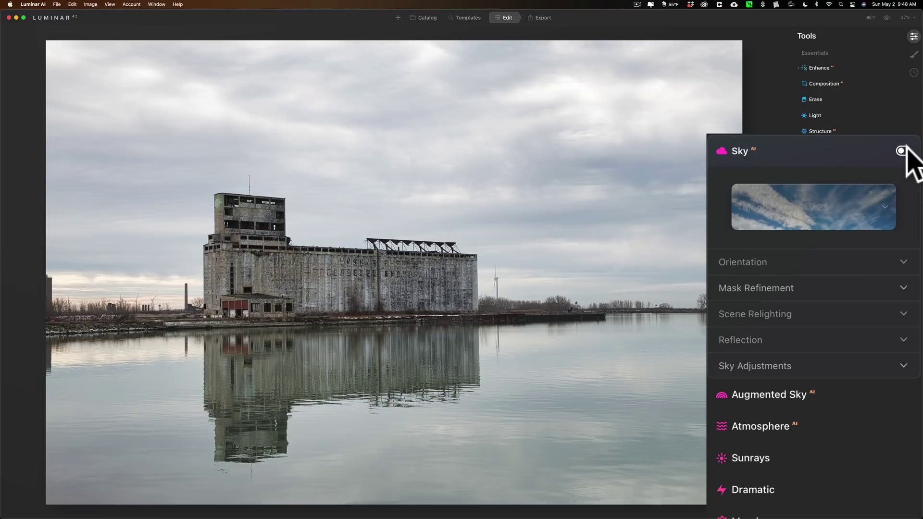
left_click(902, 150)
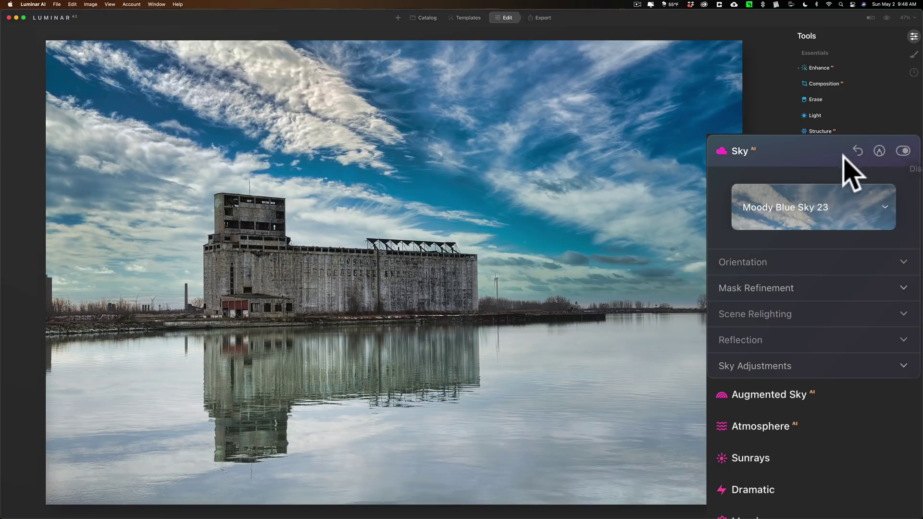
In the sky's Orientation settings, set Horizon Blending to 97, Vertical Offset to 4 and Horizontal Offset to 3
left_click(824, 263)
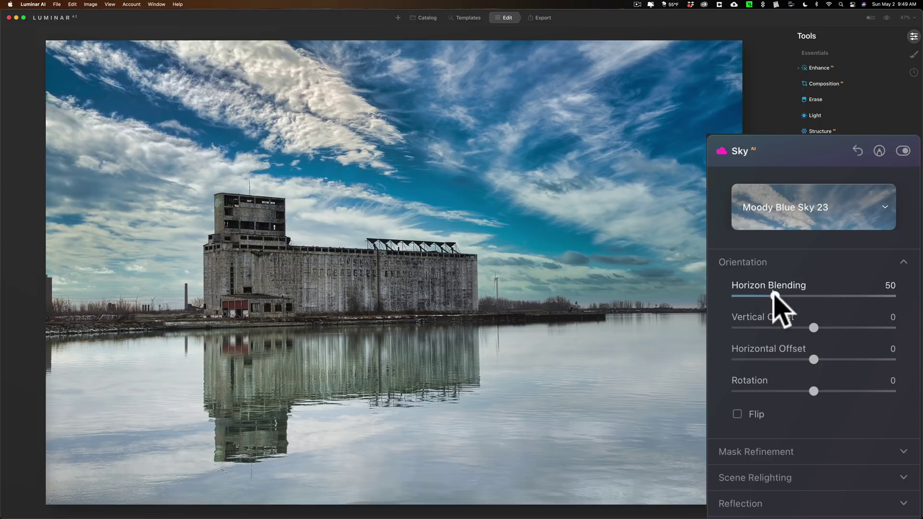
left_click_drag(774, 297, 813, 295)
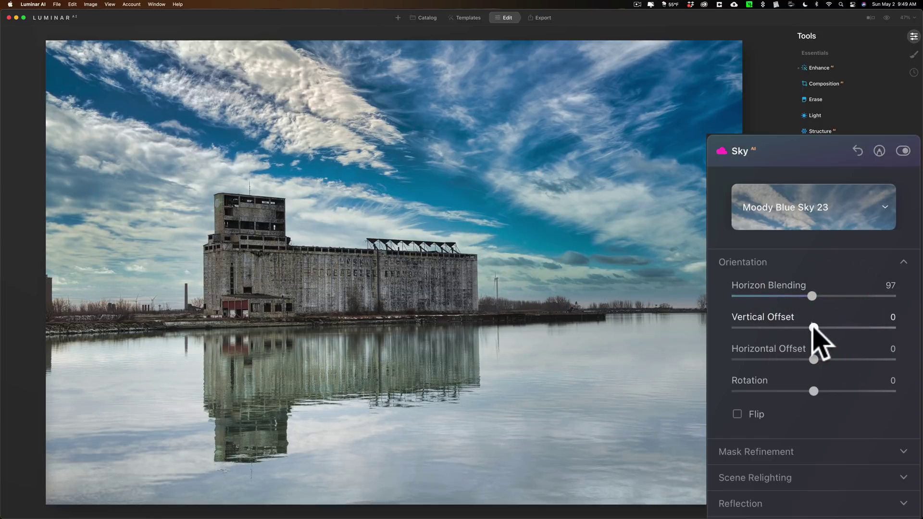
left_click_drag(814, 327, 818, 327)
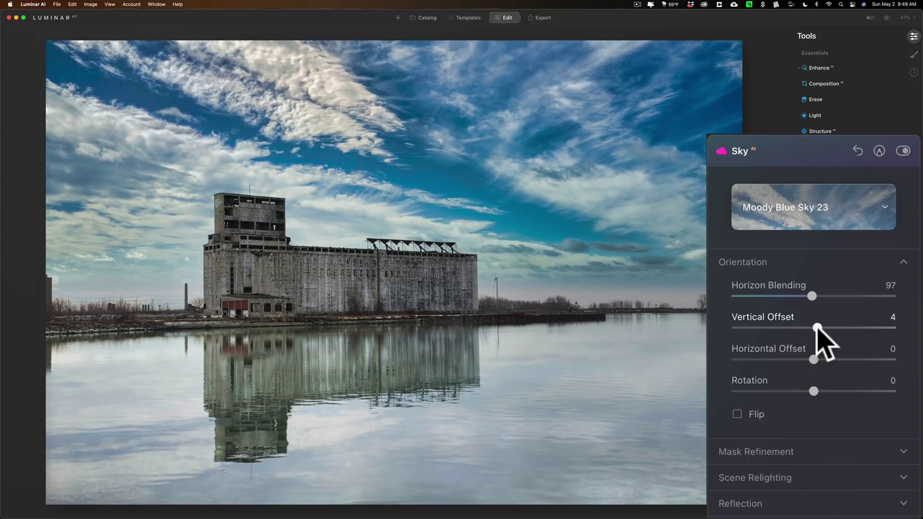
left_click(814, 360)
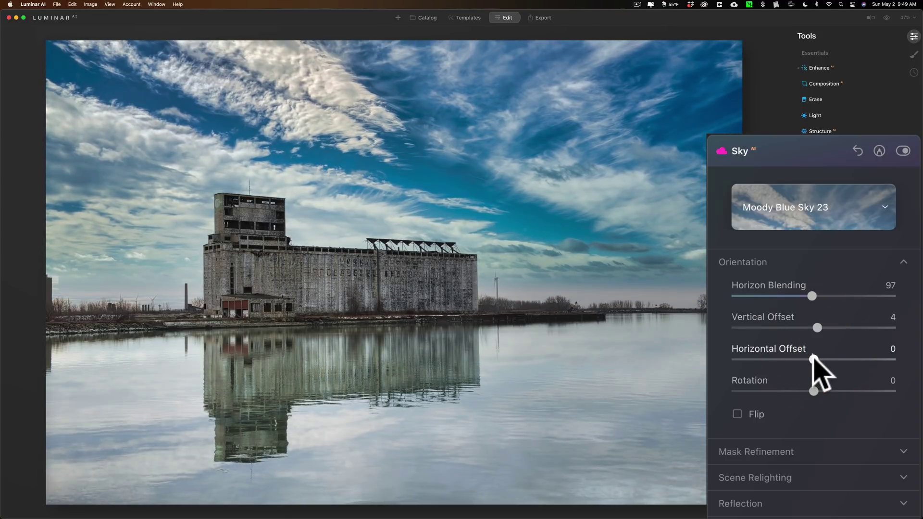
mouse_move(814, 359)
left_mouse_down()
mouse_move(841, 360)
mouse_move(809, 359)
mouse_move(840, 359)
mouse_move(817, 360)
left_mouse_up()
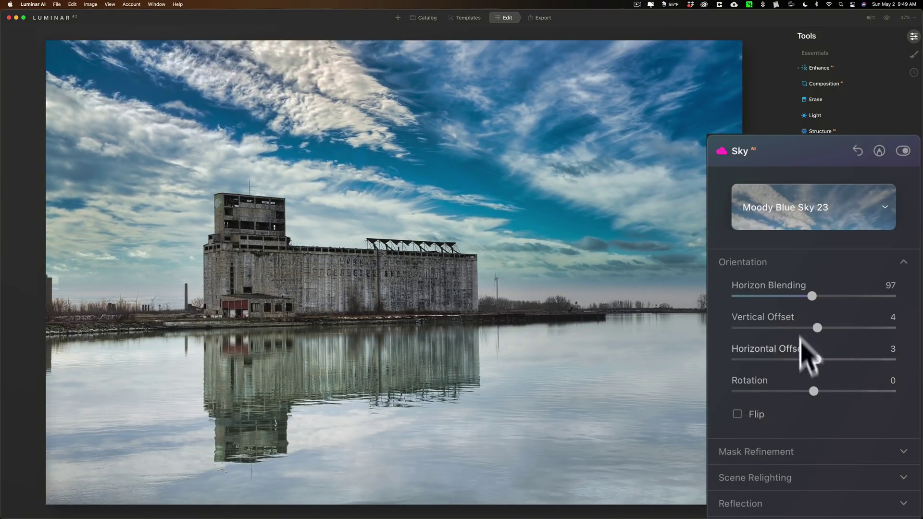
Test the sky's Reflection Amount on the water at various strengths up to 100, and set it to 67
scroll(831, 340, "down", 10)
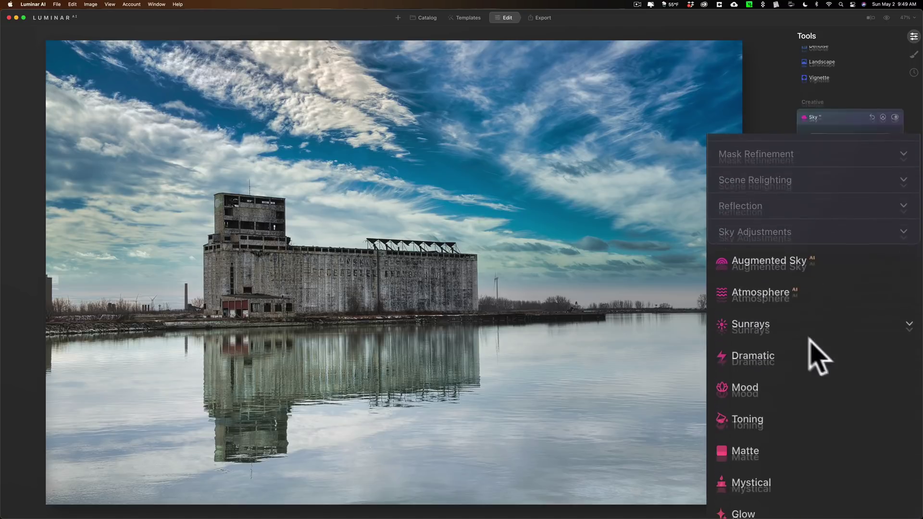
left_click(790, 203)
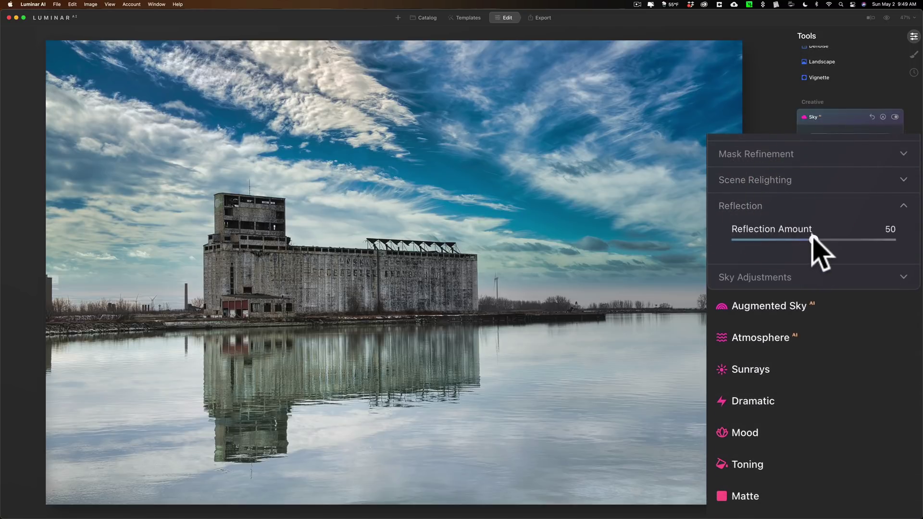
left_click_drag(812, 238, 906, 233)
left_click(906, 233)
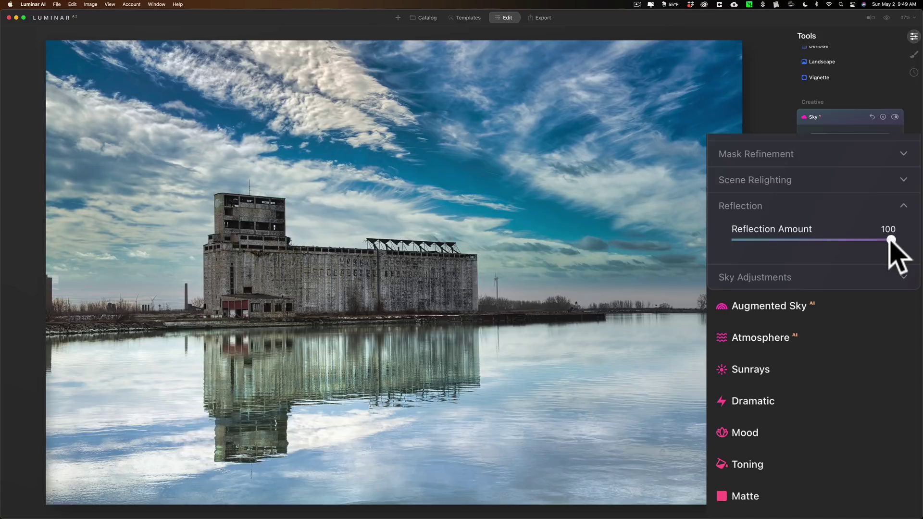
left_click_drag(890, 239, 780, 242)
left_click_drag(768, 242, 825, 241)
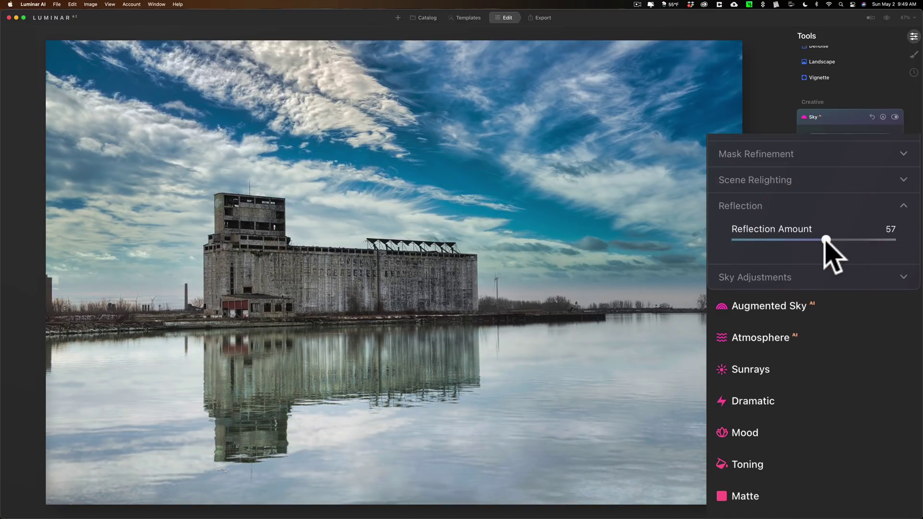
left_click(826, 242)
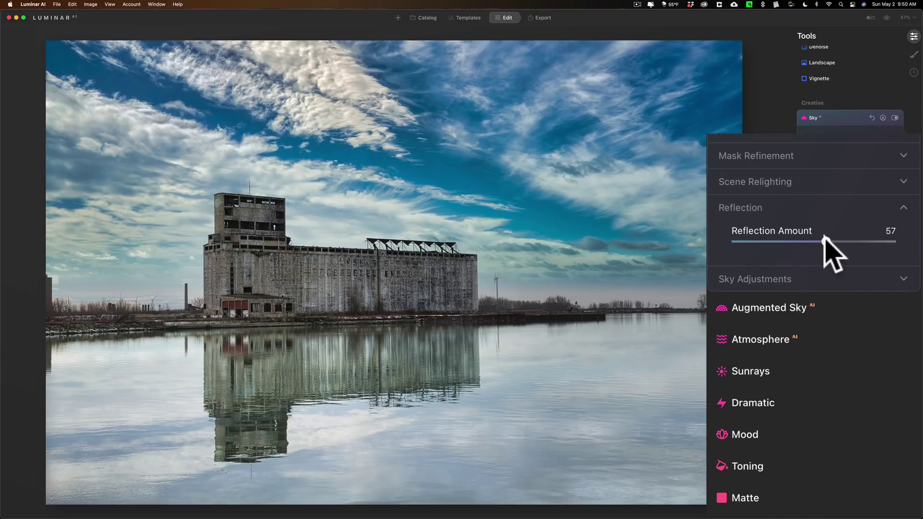
left_click_drag(825, 239, 867, 241)
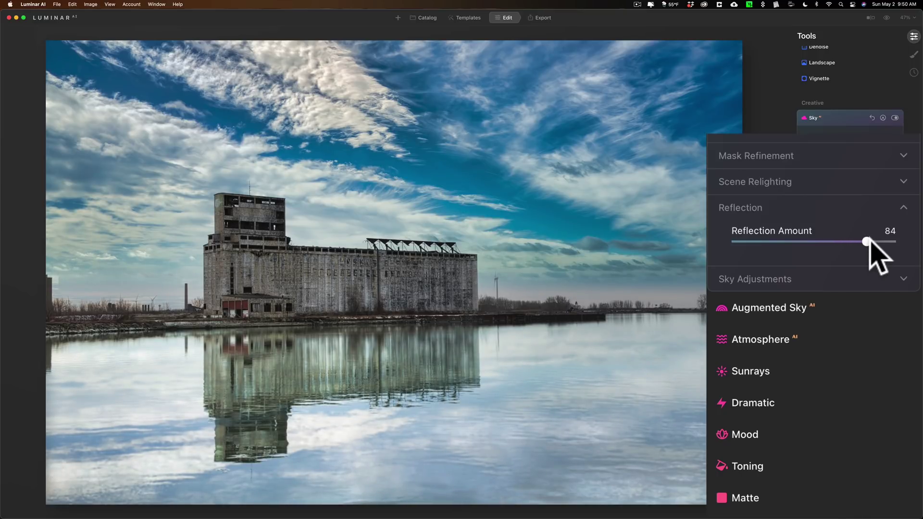
left_click_drag(867, 241, 842, 241)
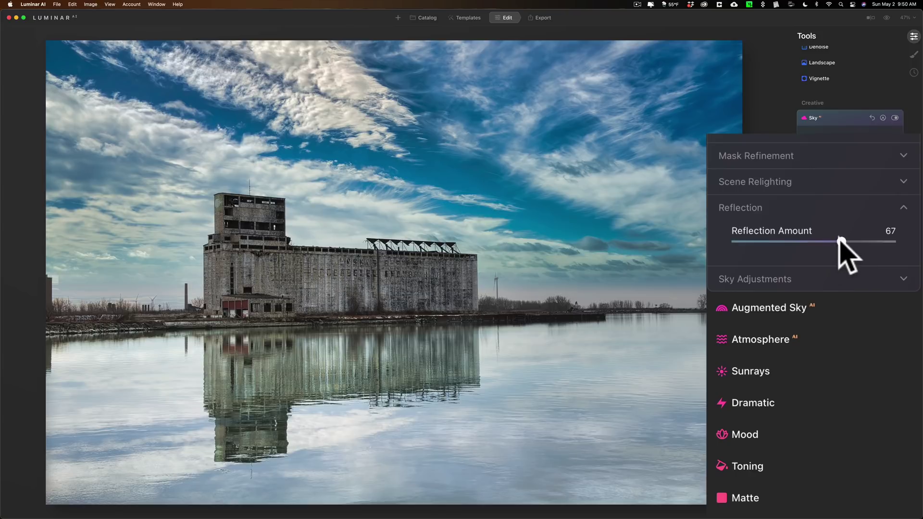
Set the sky's Reflection Amount to 69 and collapse the Reflection and Orientation settings
mouse_move(841, 242)
left_mouse_down()
mouse_move(854, 241)
mouse_move(845, 242)
left_mouse_up()
left_click(864, 310)
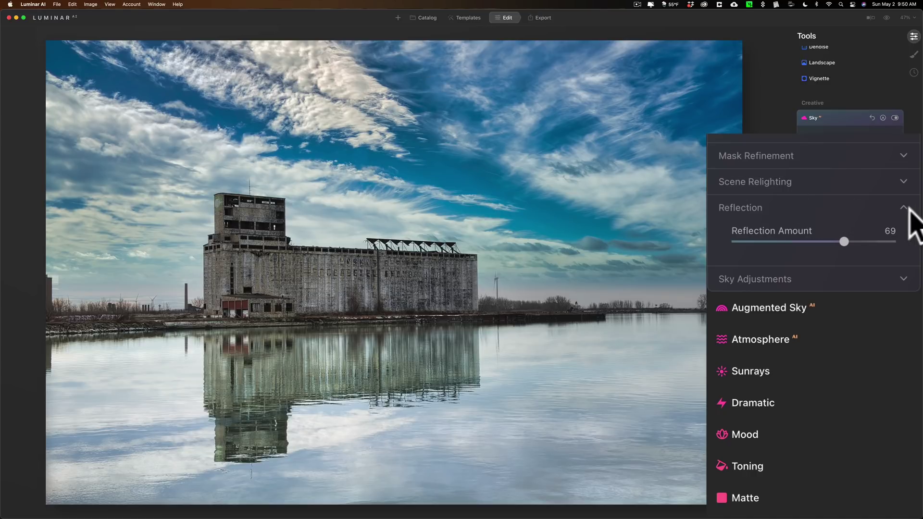
left_click(898, 291)
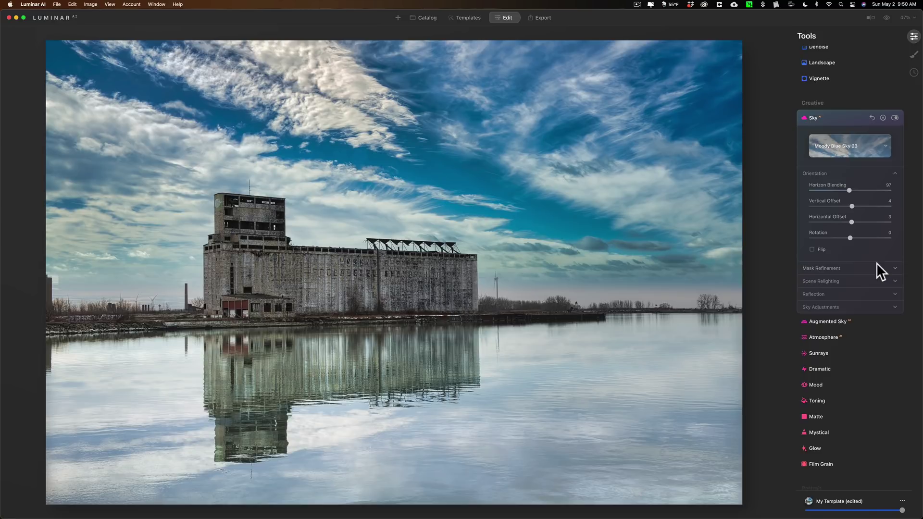
left_click(857, 168)
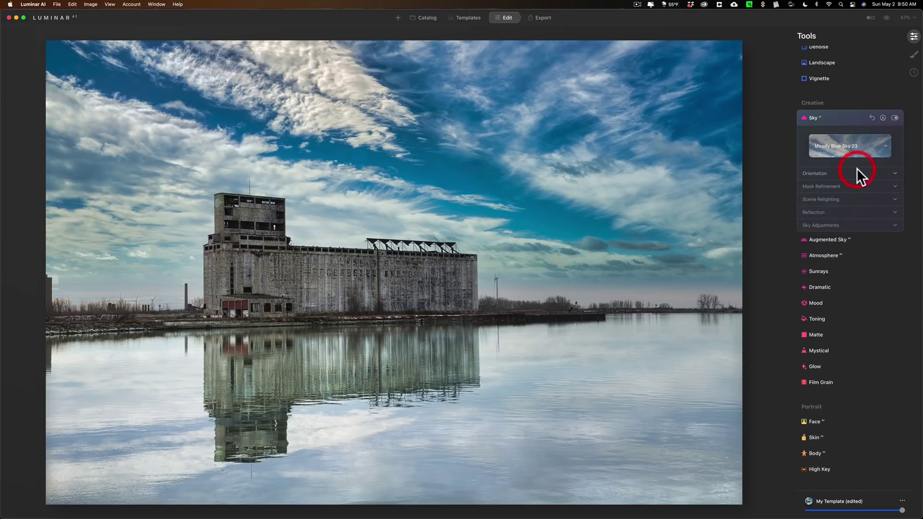
Check the Scene Relighting settings, then try a slight Defocus on the sky and return it to 0
left_click(858, 198)
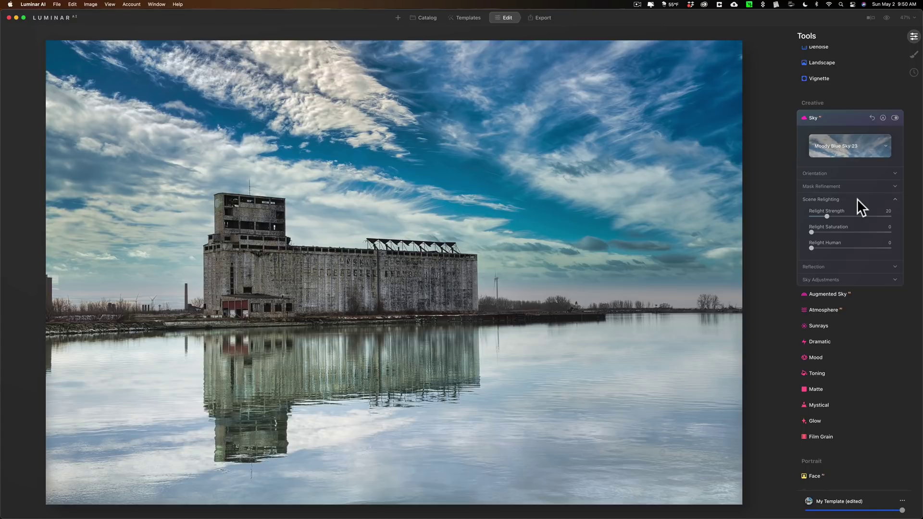
left_click(858, 198)
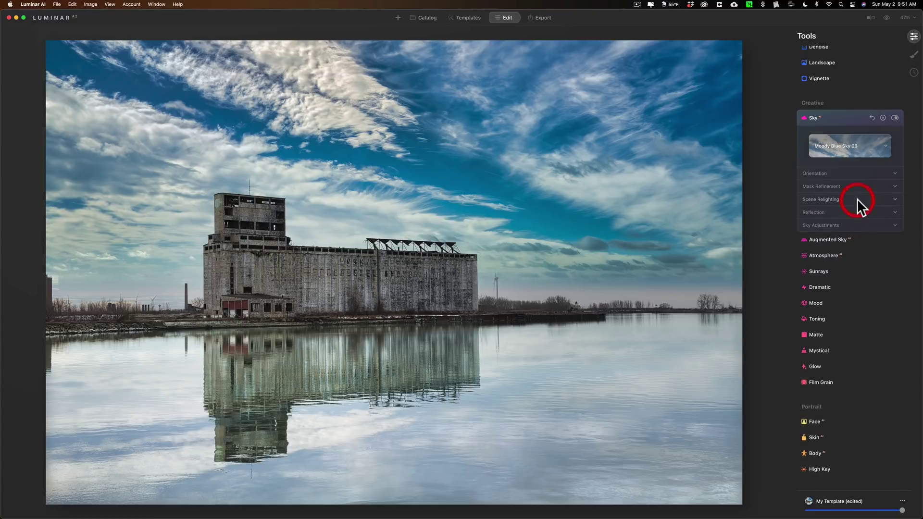
left_click(856, 223)
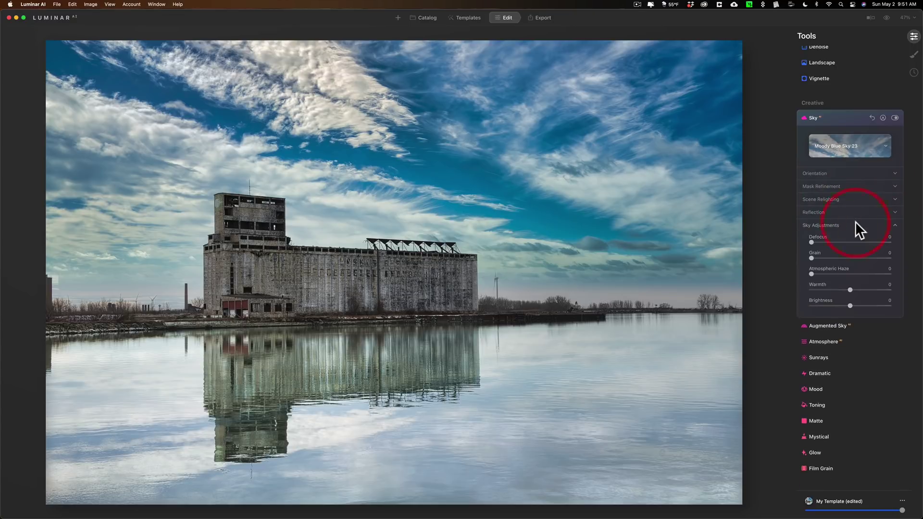
left_click_drag(812, 242, 812, 242)
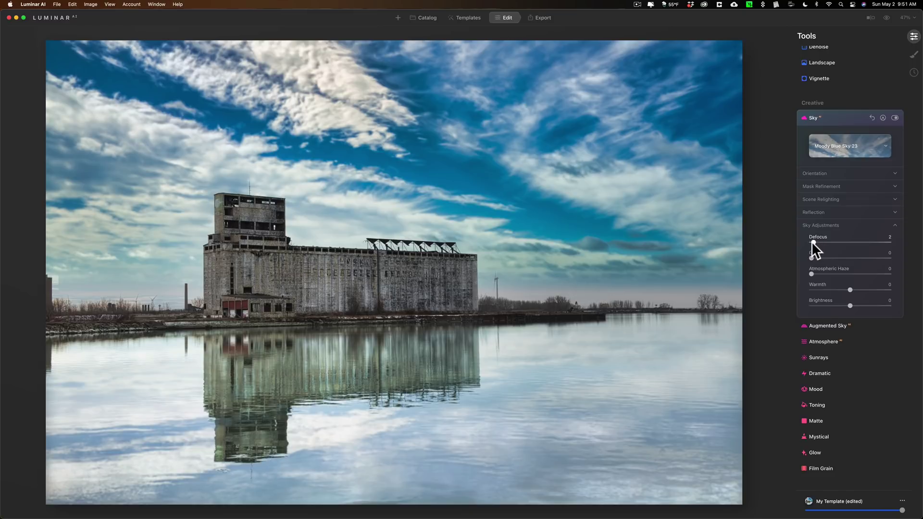
left_click_drag(826, 241, 807, 241)
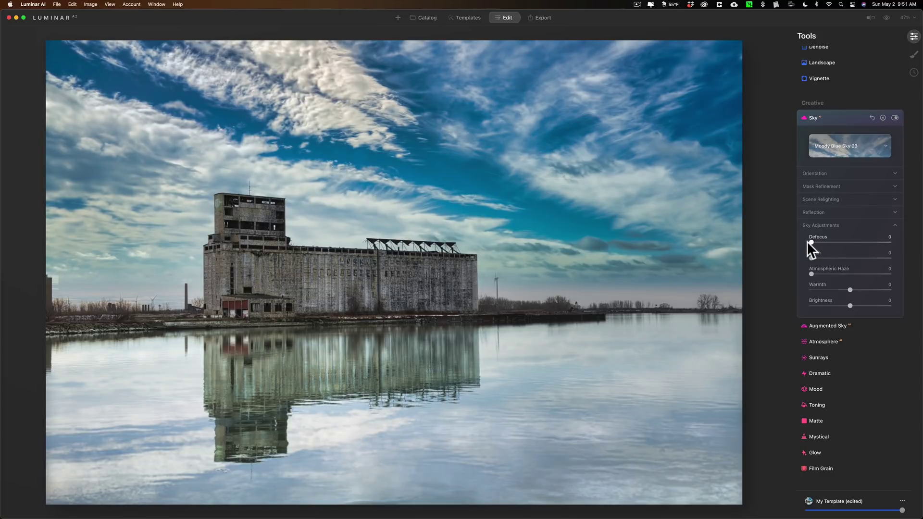
left_click(846, 224)
left_click(845, 212)
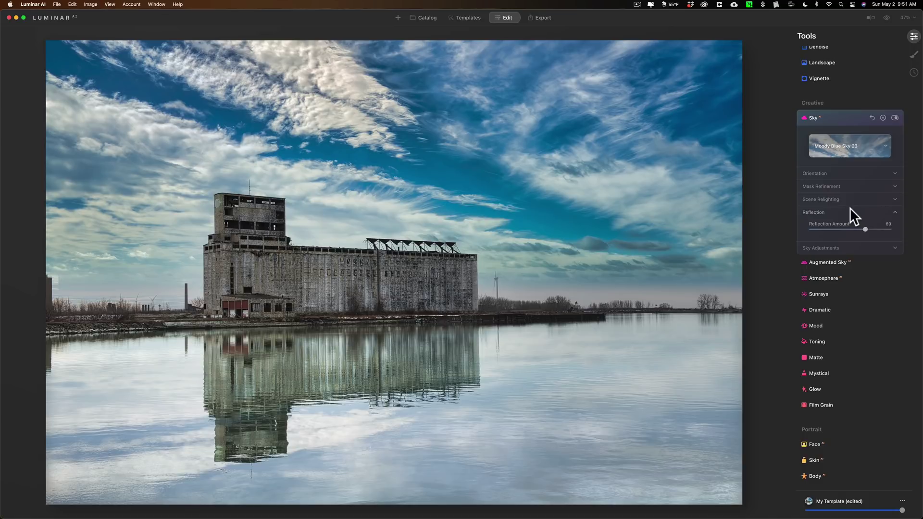
left_click(849, 209)
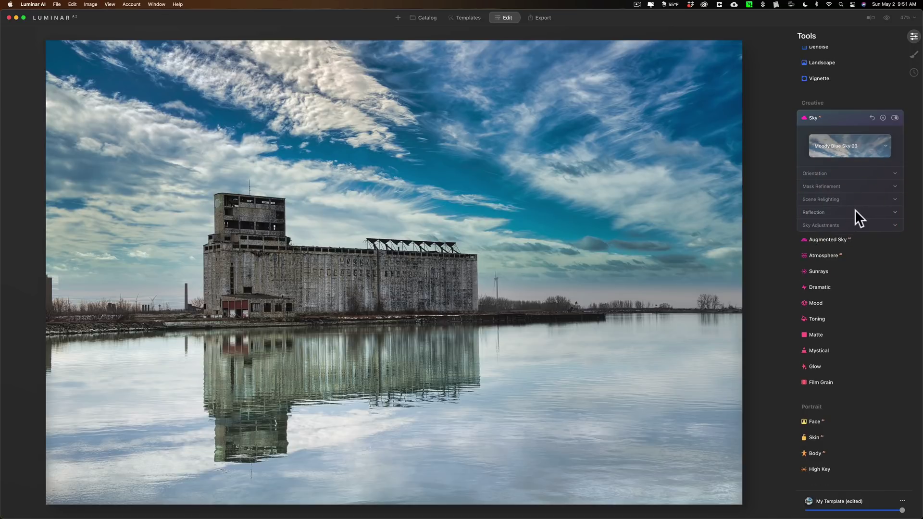
left_click(855, 210)
left_click(855, 210)
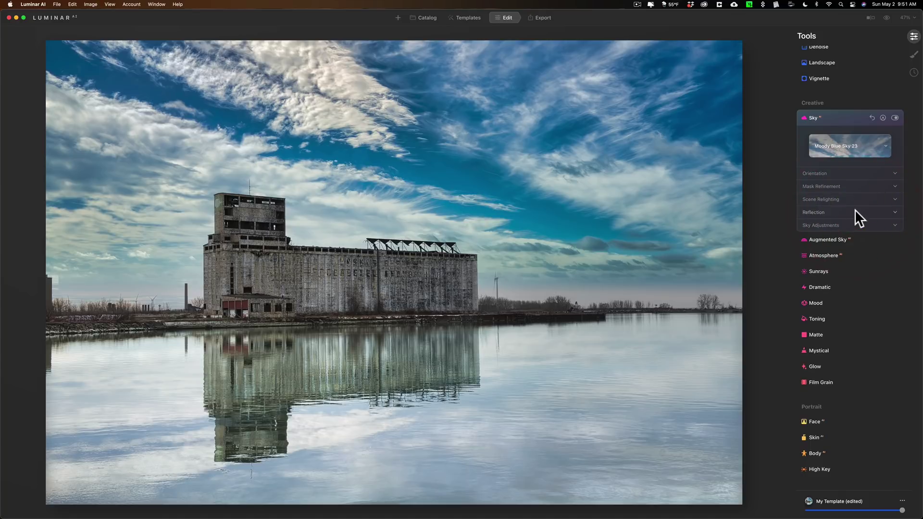